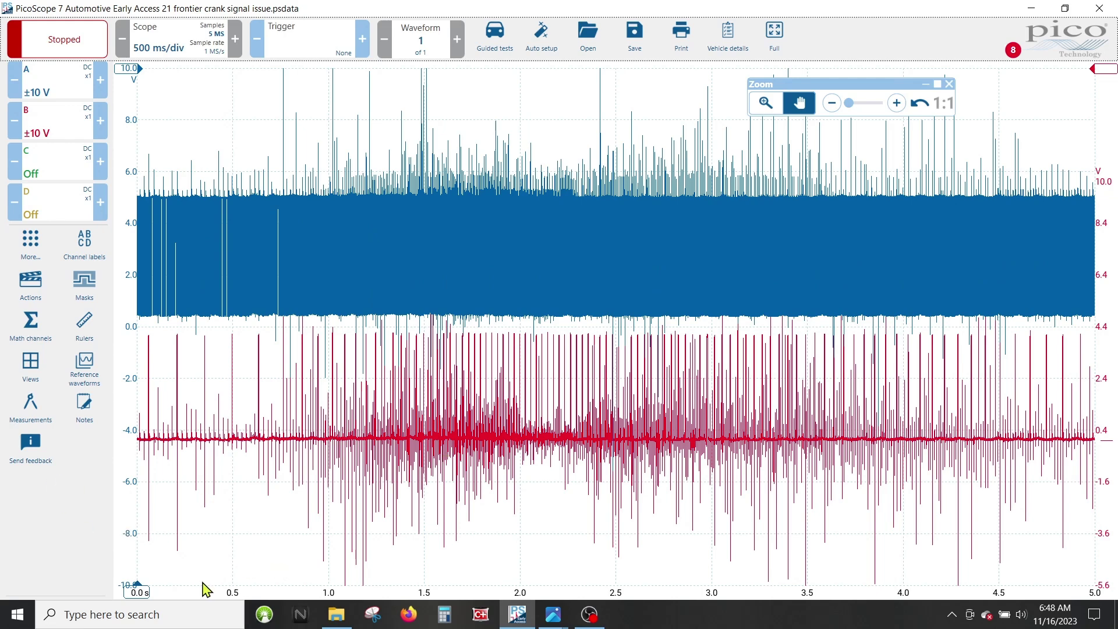
Zoom in on the crank signal and pan back to the capture start to inspect missing-tooth gaps.
scroll(197, 562, up, 10)
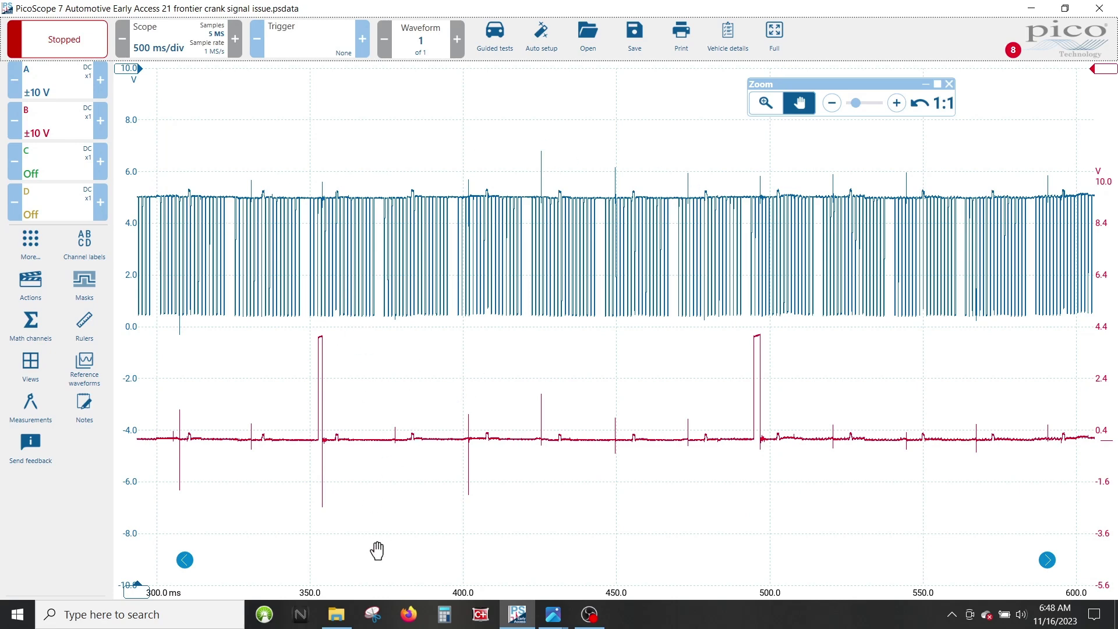
drag(390, 390, 745, 370)
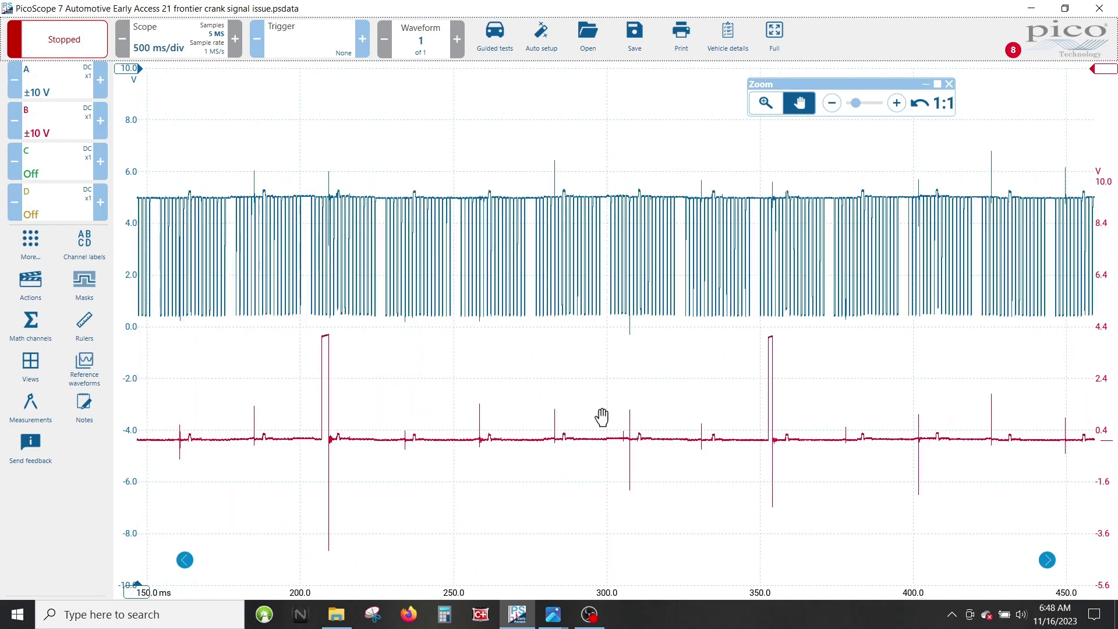
drag(319, 399, 349, 381)
drag(204, 369, 610, 352)
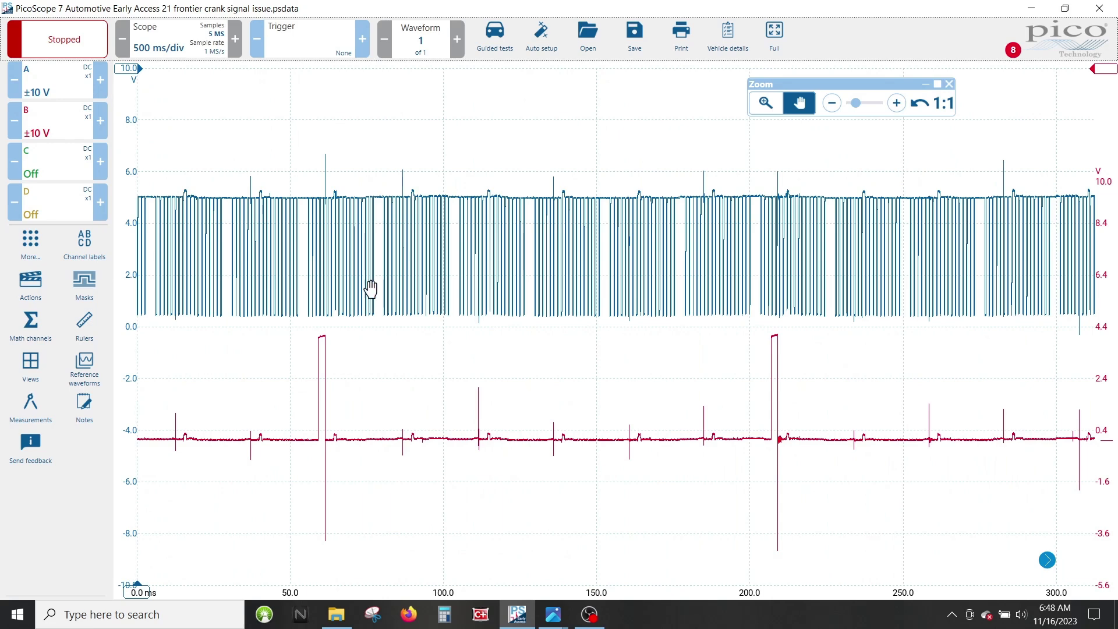
scroll(359, 332, up, 2)
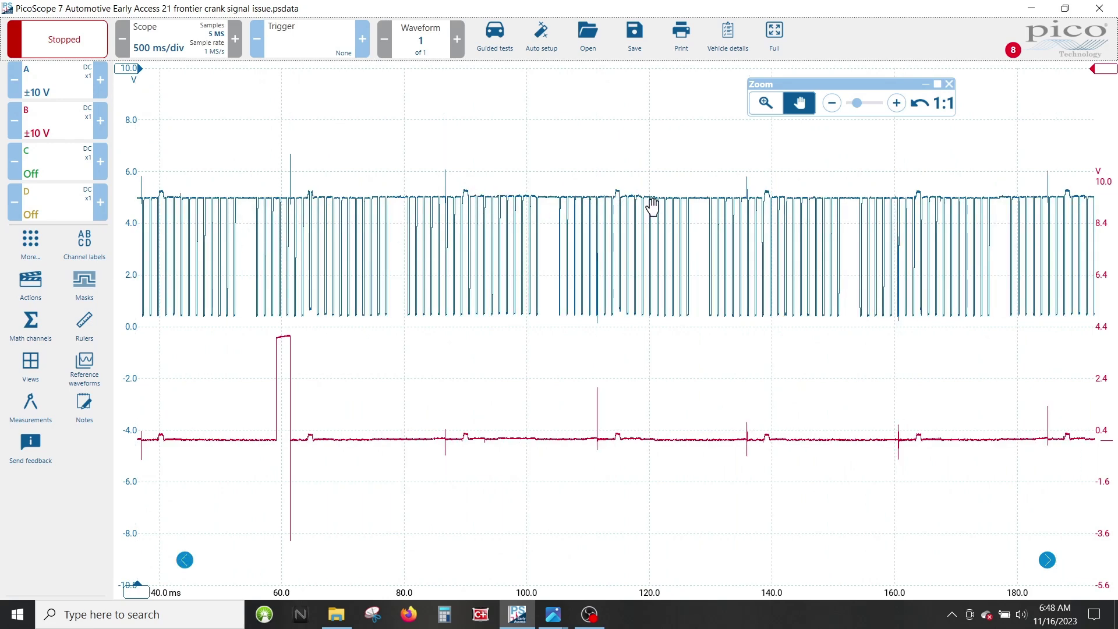
scroll(386, 383, up, 2)
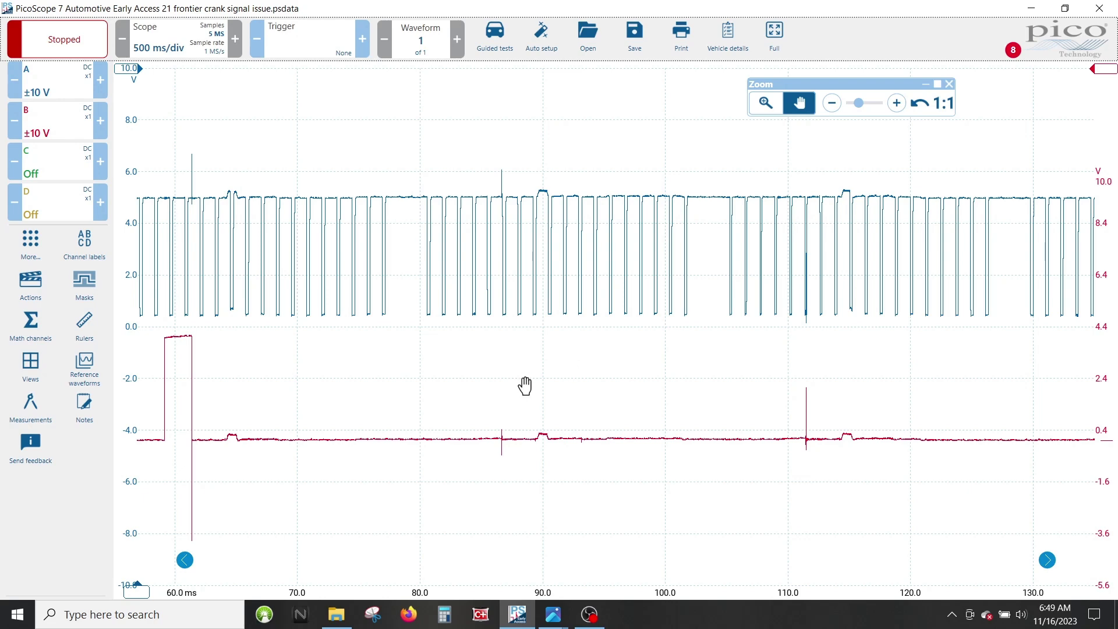
drag(568, 367, 459, 379)
Zoom back out and pan later until the view spans about 1.0–2.25 s.
scroll(491, 375, down, 2)
scroll(493, 374, down, 2)
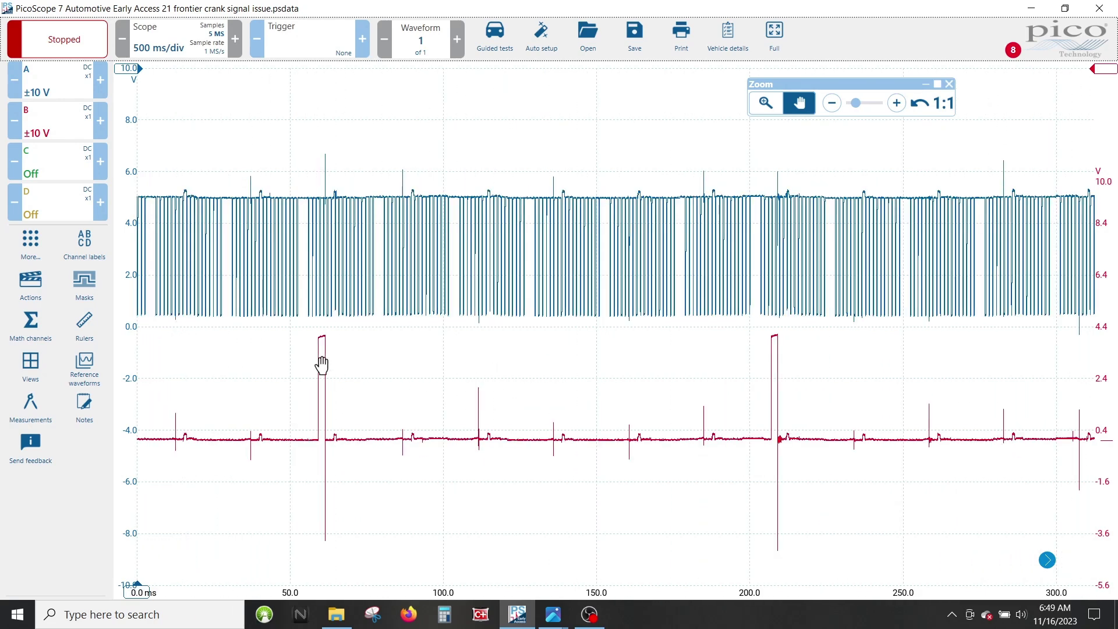
scroll(351, 350, up, 2)
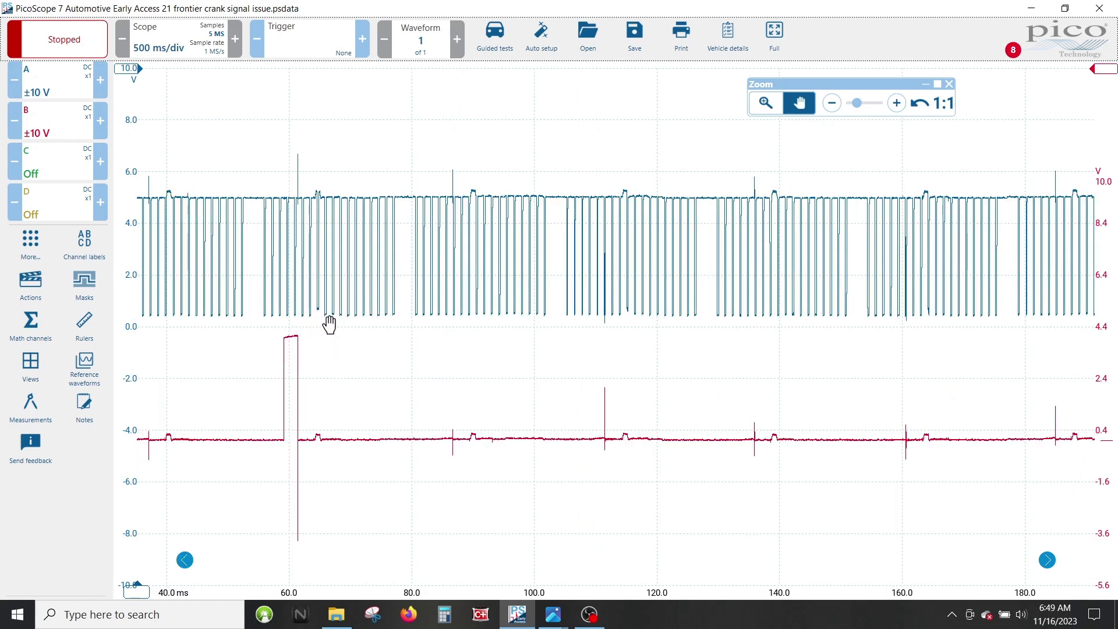
scroll(361, 337, down, 3)
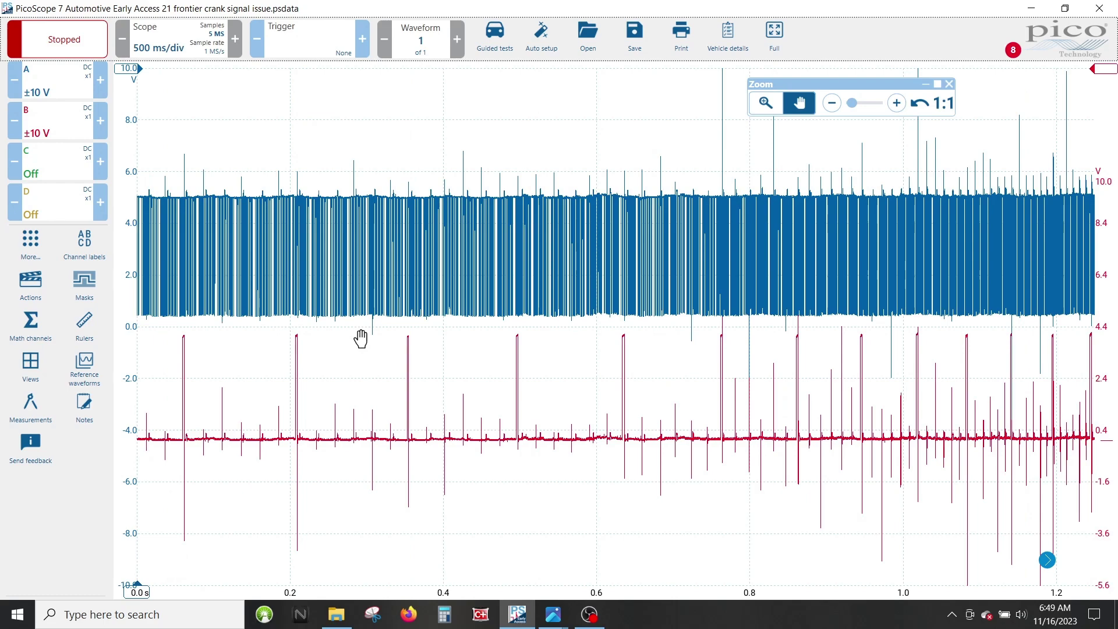
drag(616, 497, 251, 523)
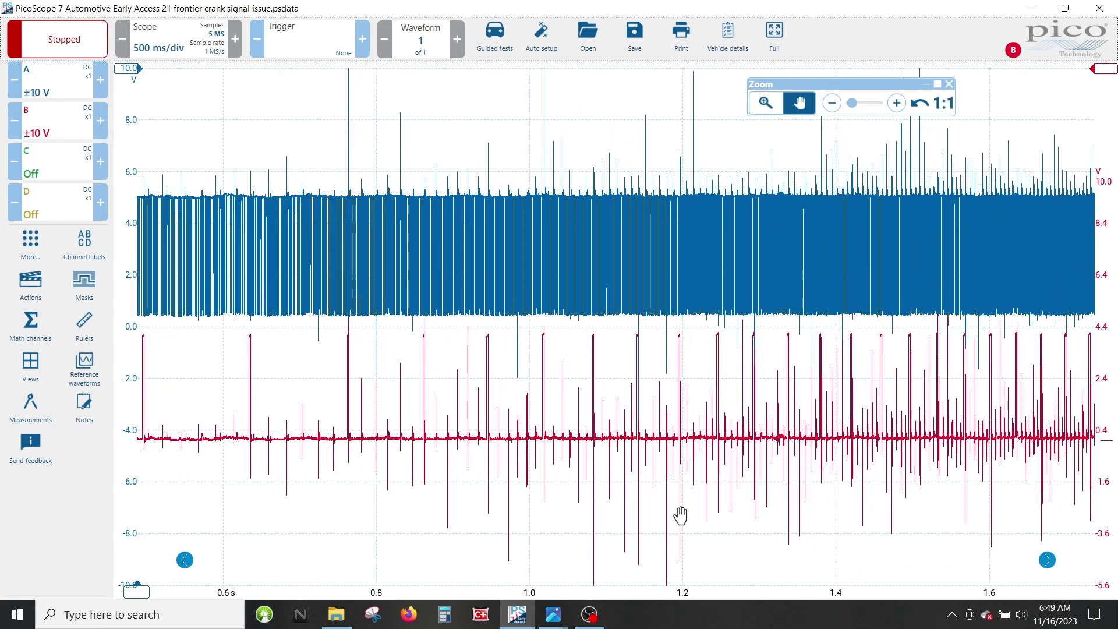
drag(693, 519, 316, 534)
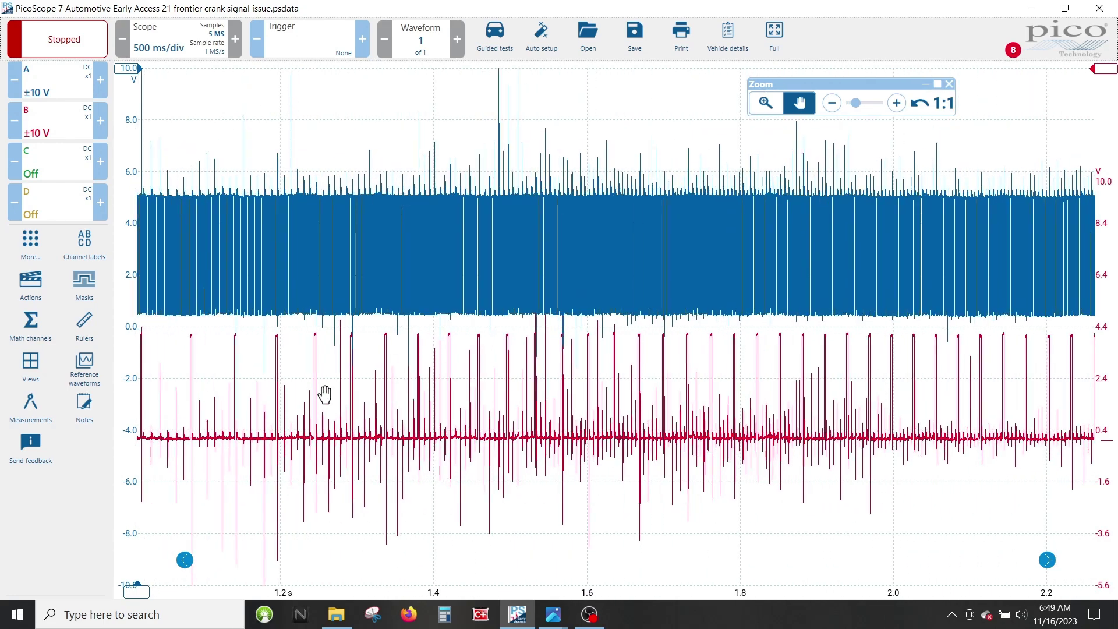
Zoom to about 1.26–1.335 s and shift channel B's trace vertically beside the crank dropout.
scroll(324, 392, up, 4)
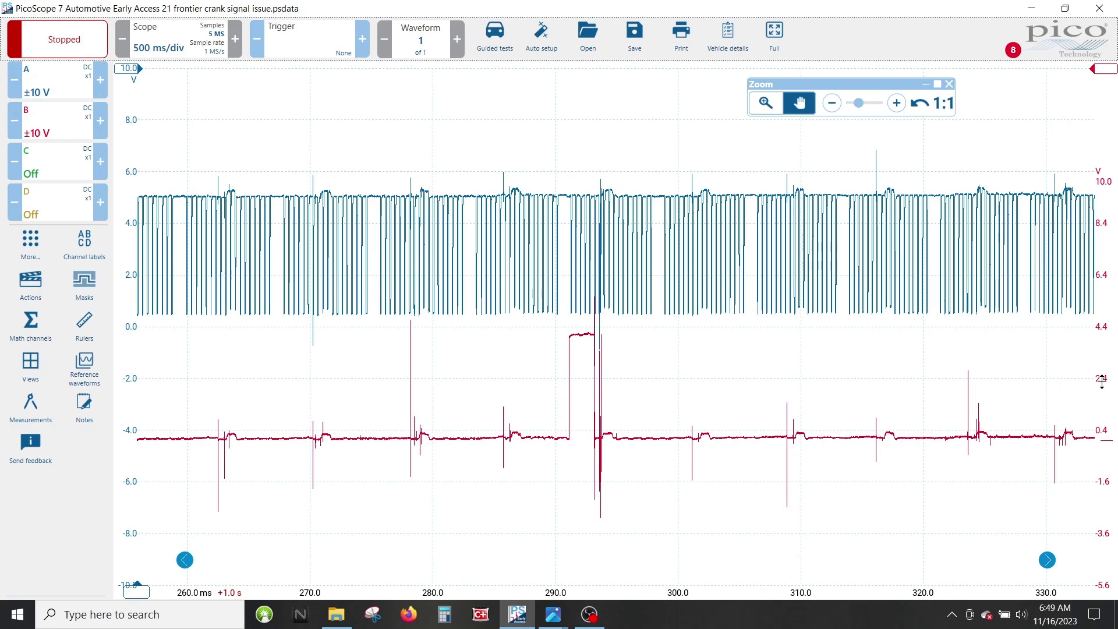
mouse_move(1110, 378)
mouse_down()
mouse_move(1112, 127)
mouse_move(1104, 391)
mouse_up()
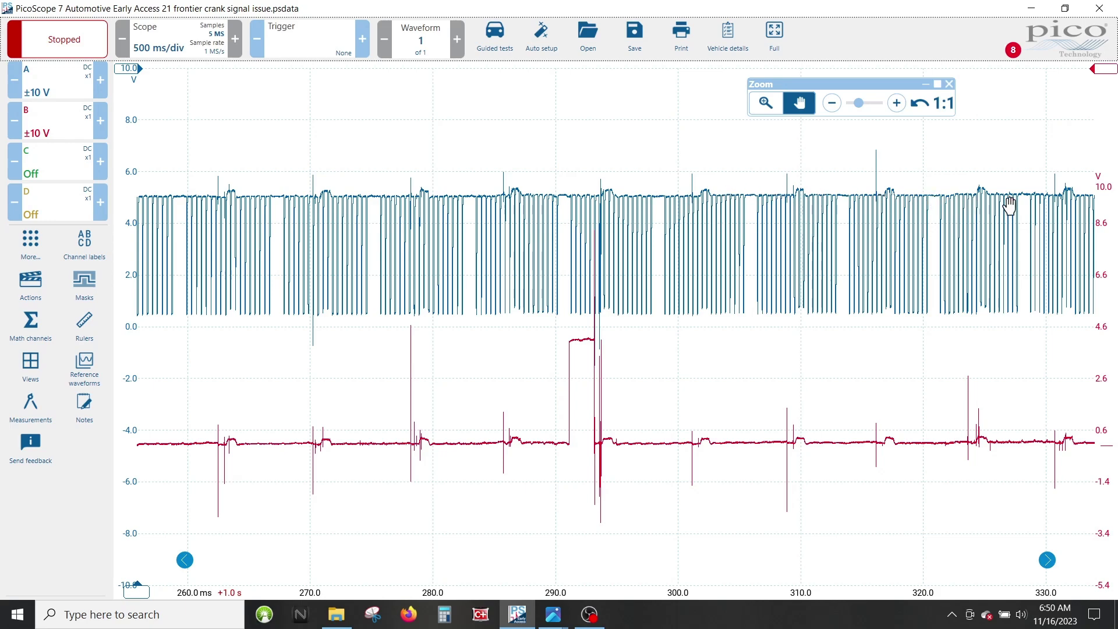
Pan along the crank signal from about 1.30 s to 1.36–1.395 s, comparing missing teeth with injector pulses.
mouse_move(872, 244)
drag(872, 243, 481, 225)
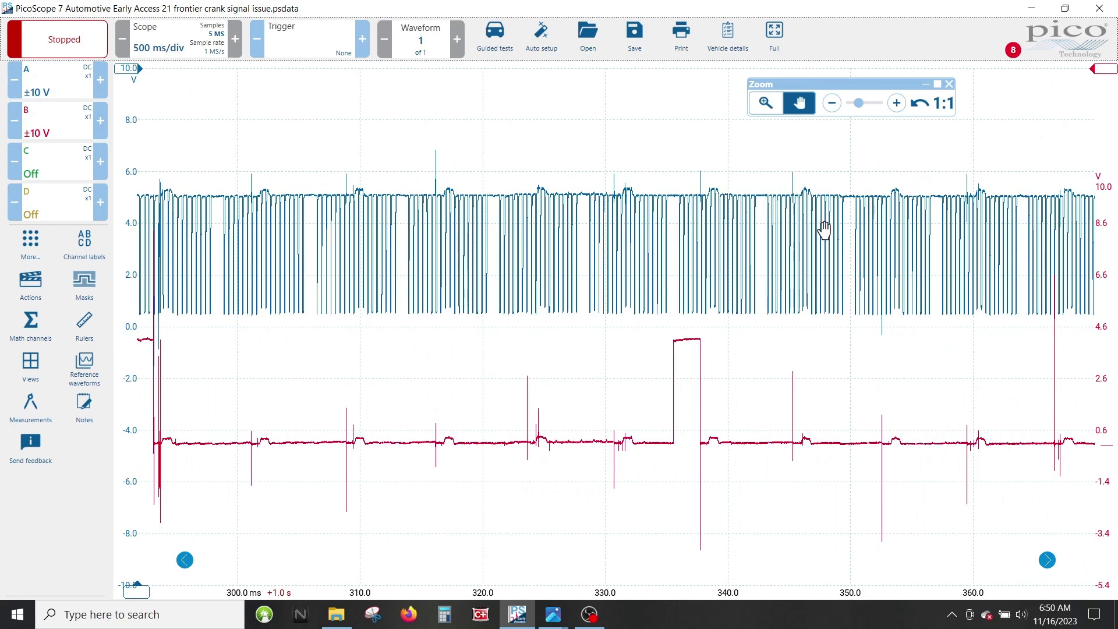
drag(780, 235, 439, 256)
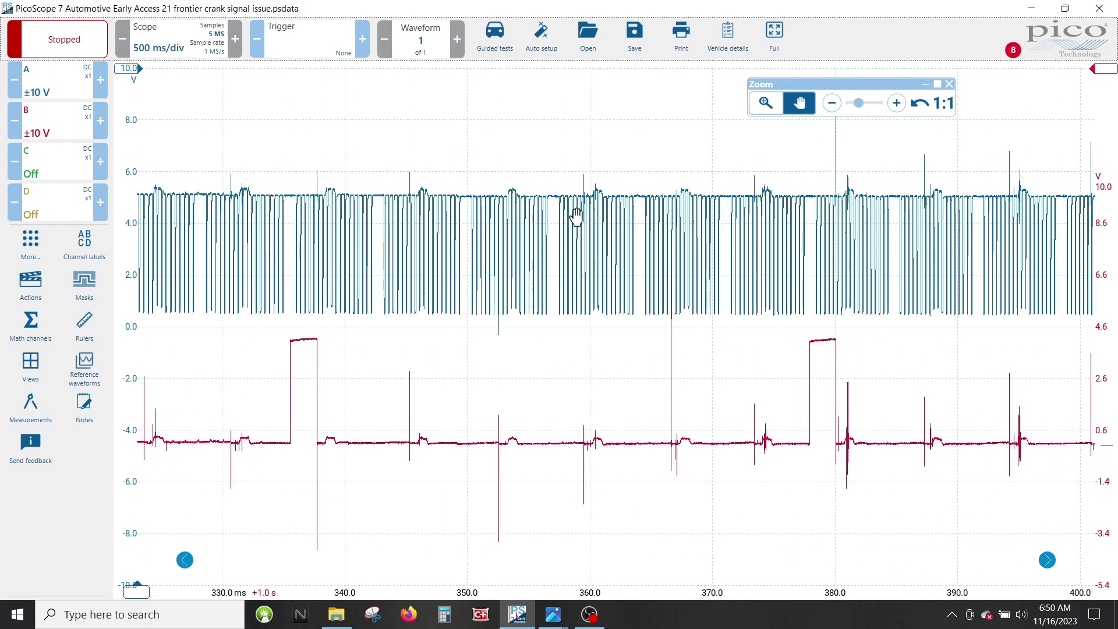
scroll(573, 262, up, 1)
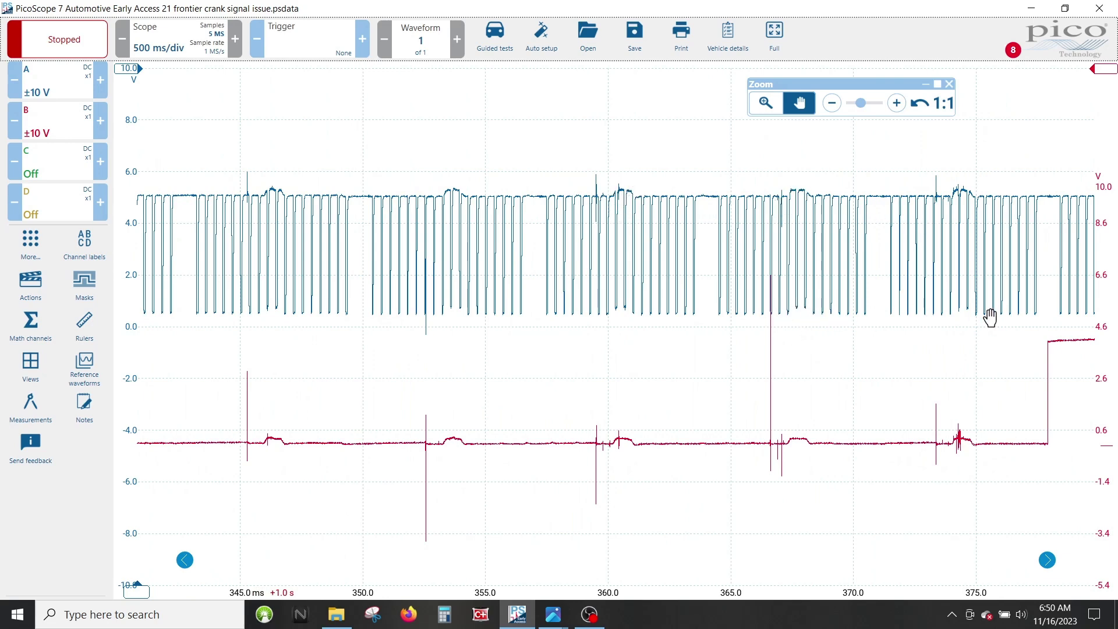
drag(955, 319, 588, 350)
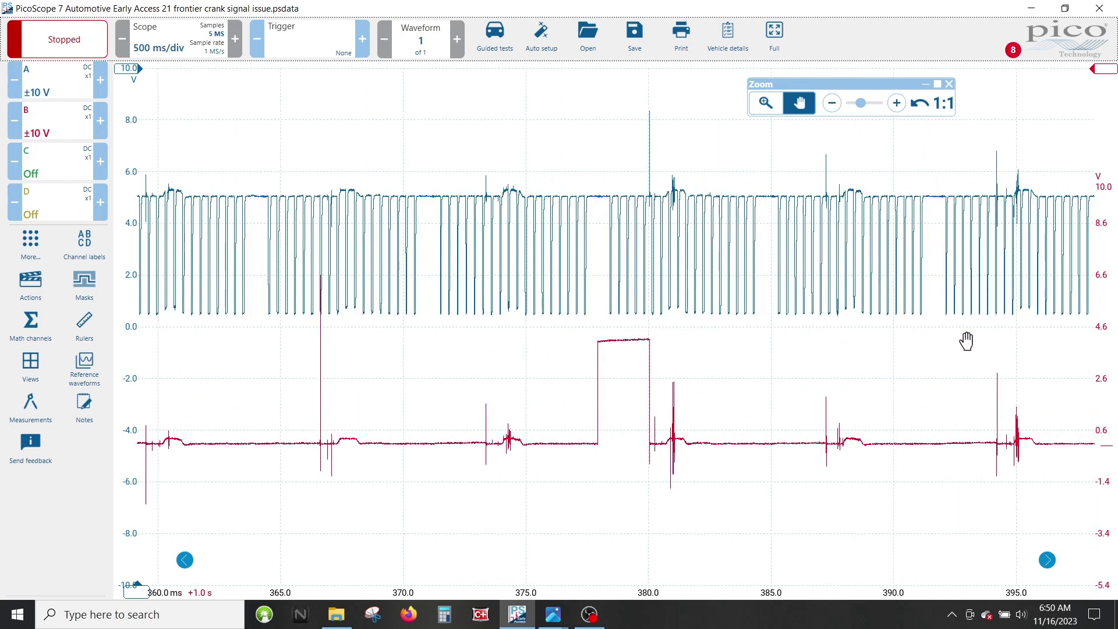
drag(928, 356, 840, 369)
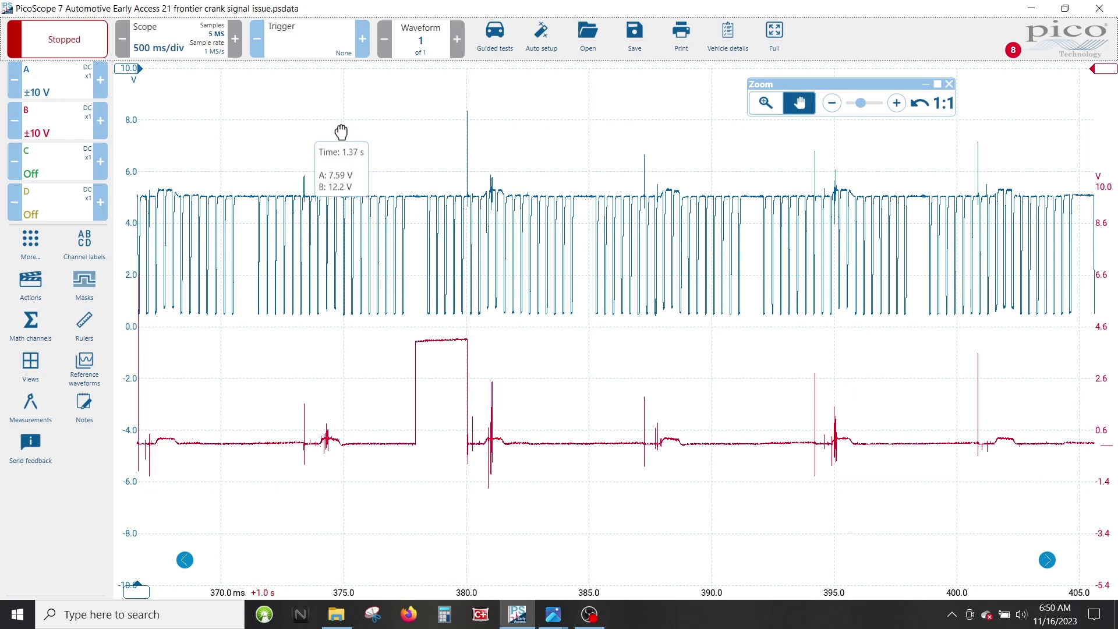
Zoom deep into 1.369–1.378 s, then back out to about 1.33–1.40 s.
drag(344, 138, 576, 137)
scroll(506, 288, up, 3)
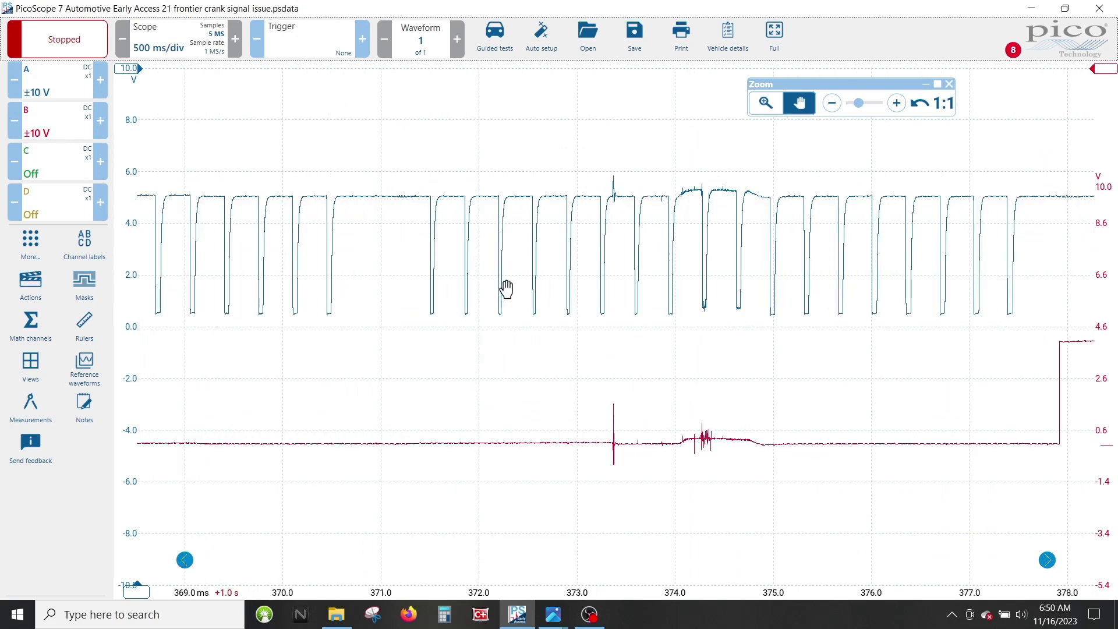
scroll(506, 288, down, 6)
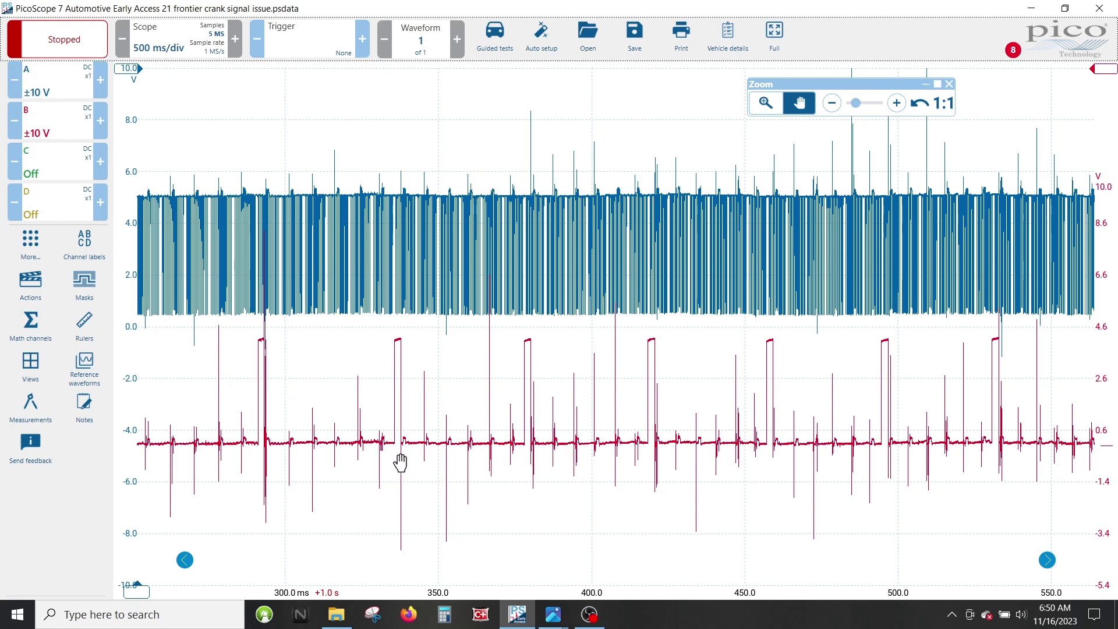
scroll(428, 480, up, 3)
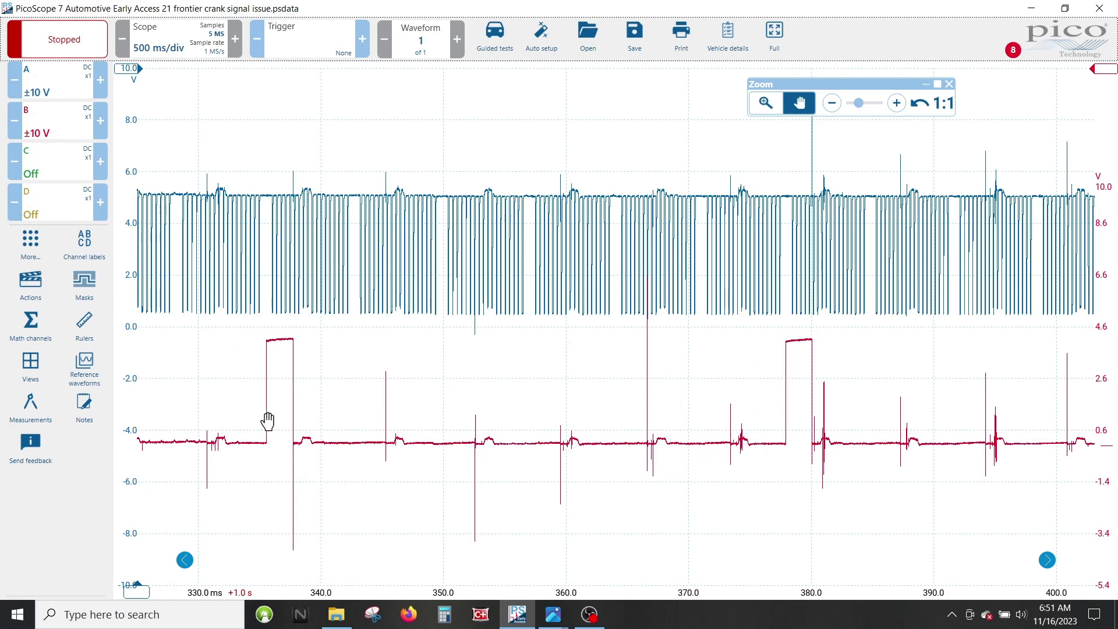
Zoom out, pan back to 0 ms, and zoom to about 55–210 ms between two injector pulses.
scroll(267, 420, down, 2)
scroll(267, 420, down, 3)
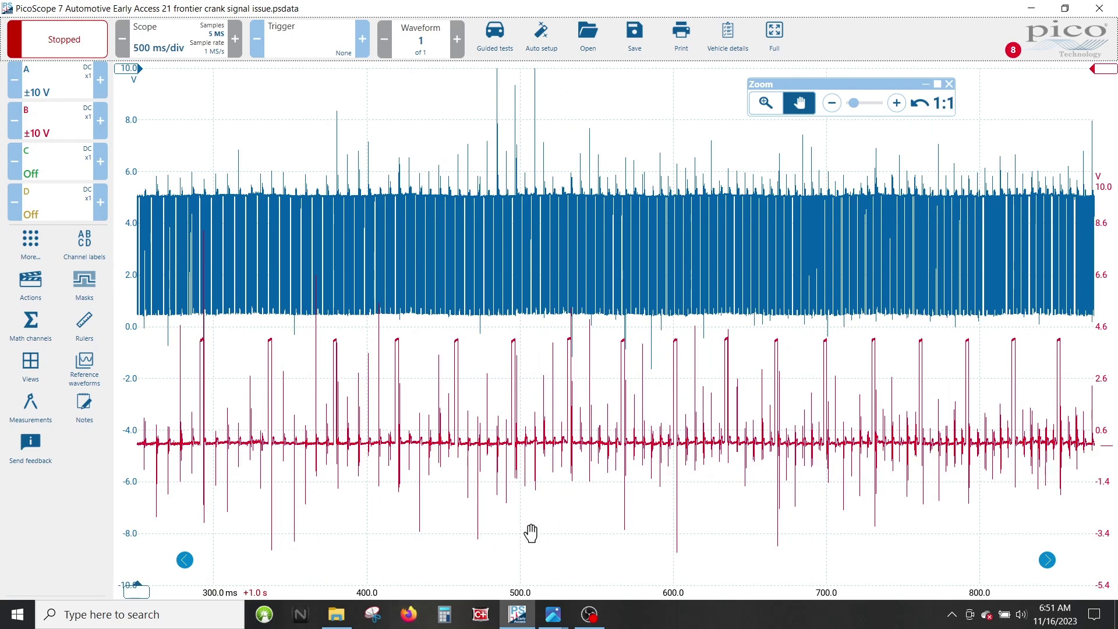
drag(447, 516, 830, 475)
drag(297, 514, 739, 482)
drag(287, 531, 636, 520)
drag(192, 512, 581, 497)
drag(219, 509, 587, 496)
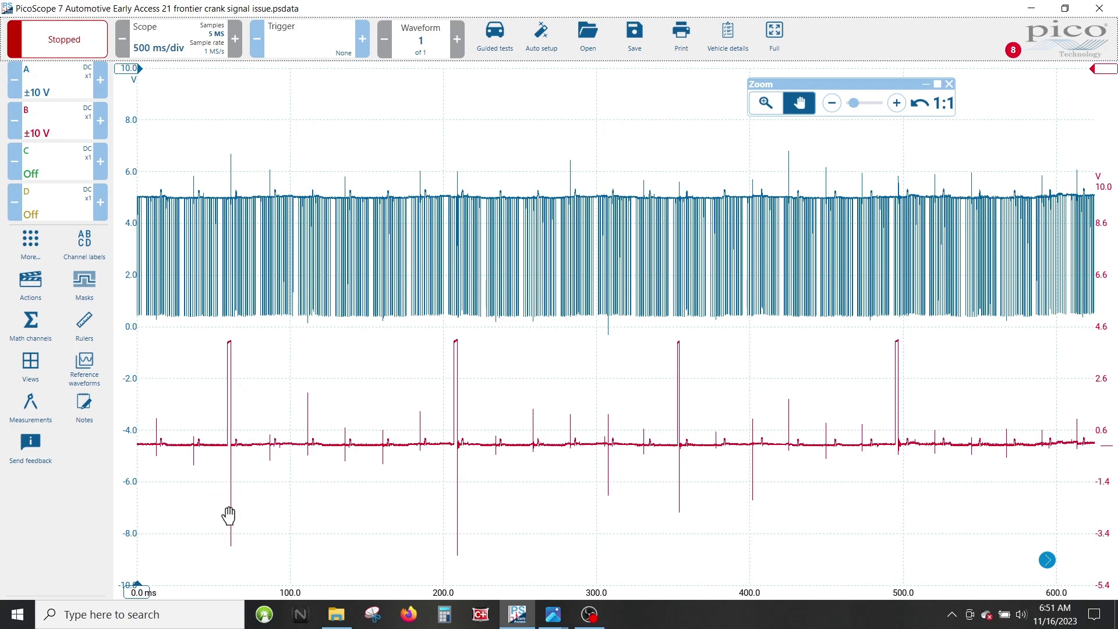
scroll(241, 544, up, 4)
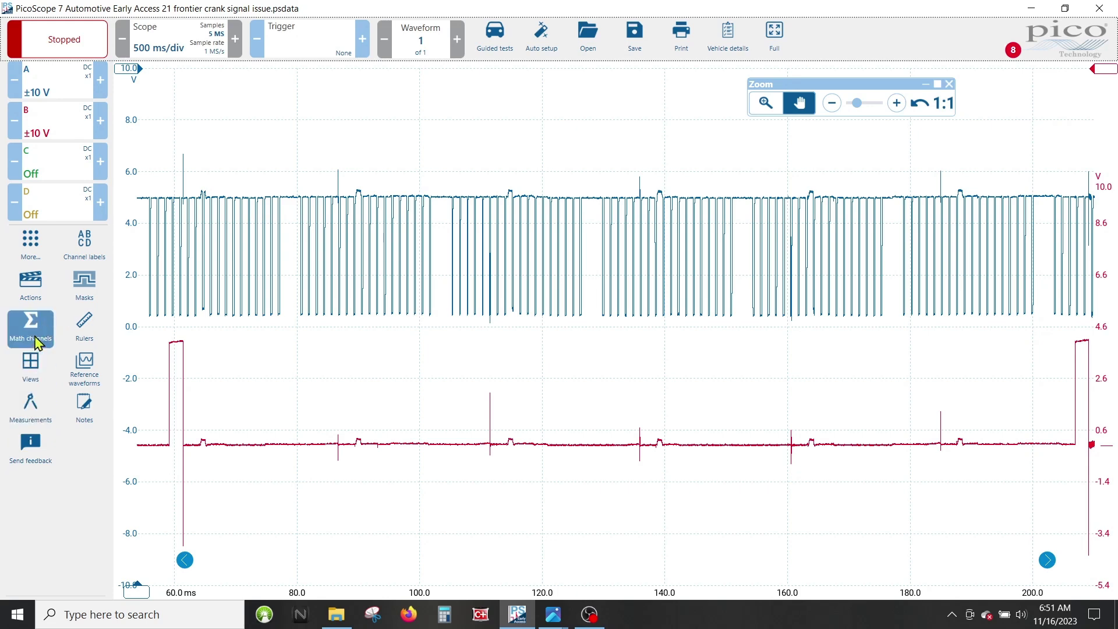
Add a channel A Falling edge count measurement restricted to Between rulers.
click(32, 247)
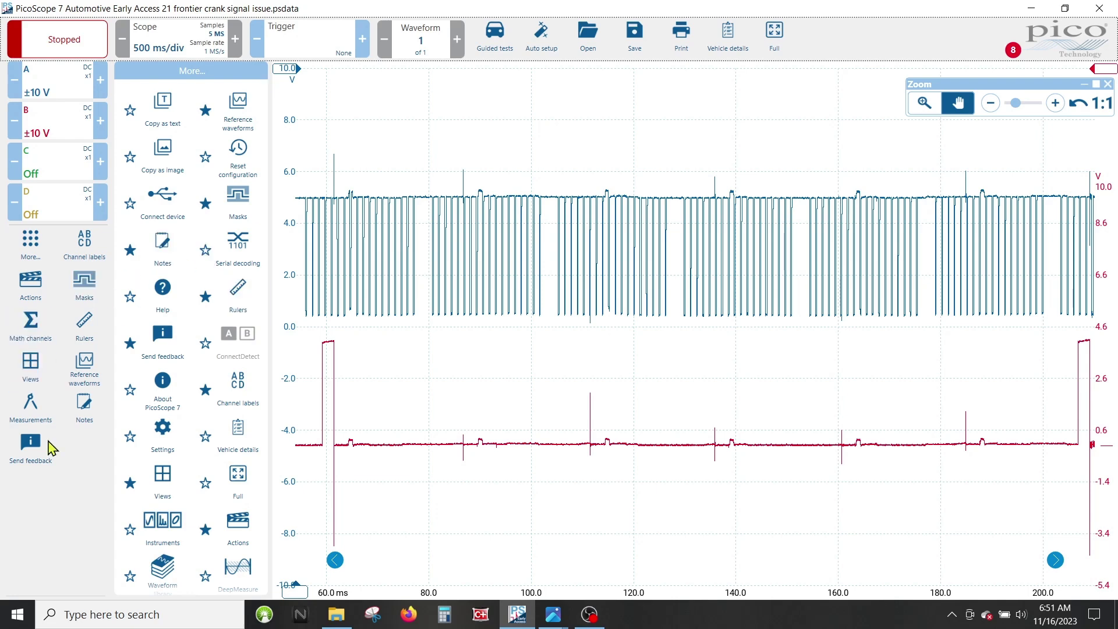
click(58, 502)
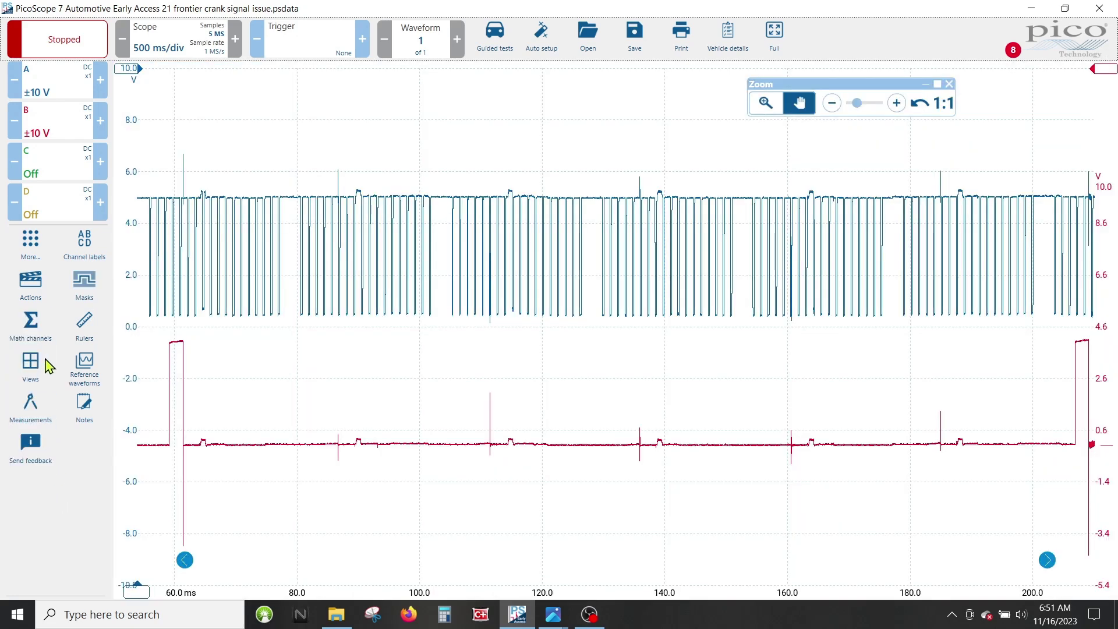
click(29, 410)
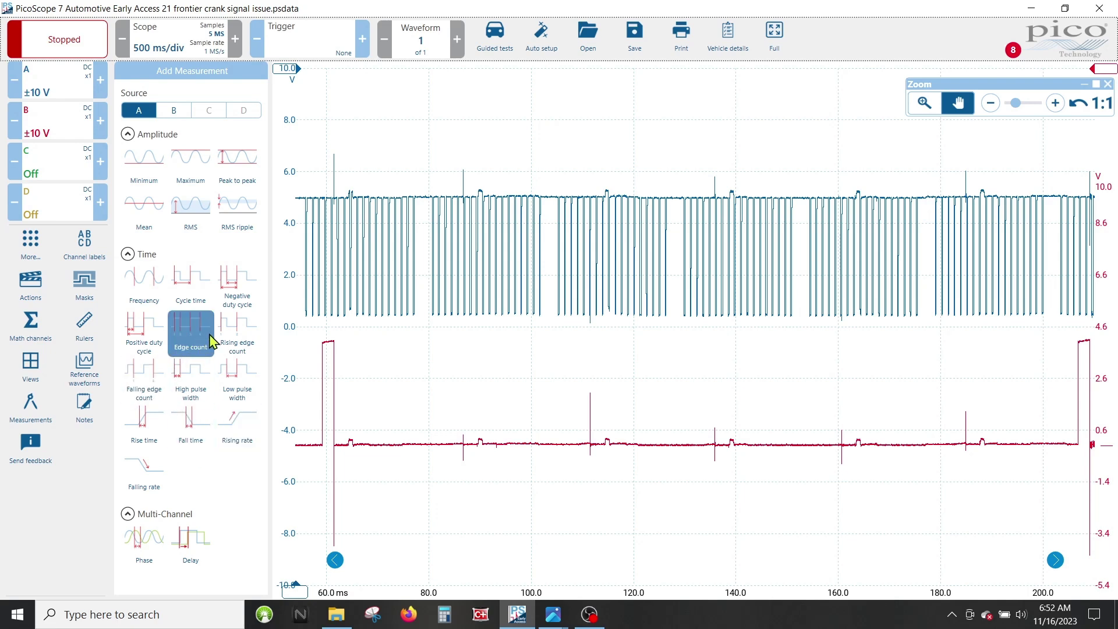
click(150, 382)
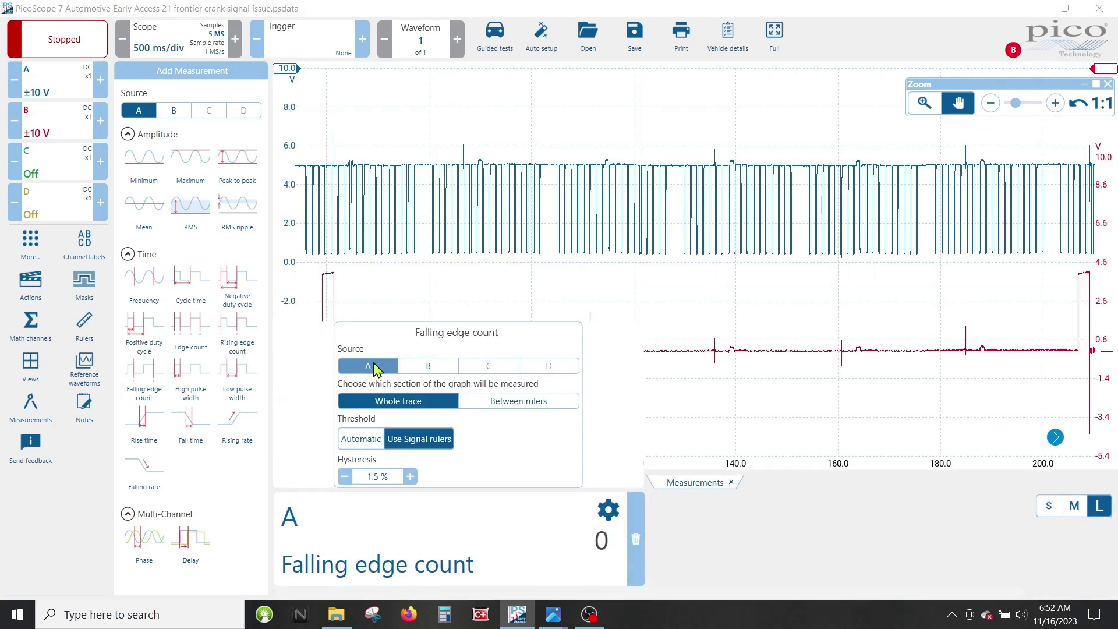
click(504, 402)
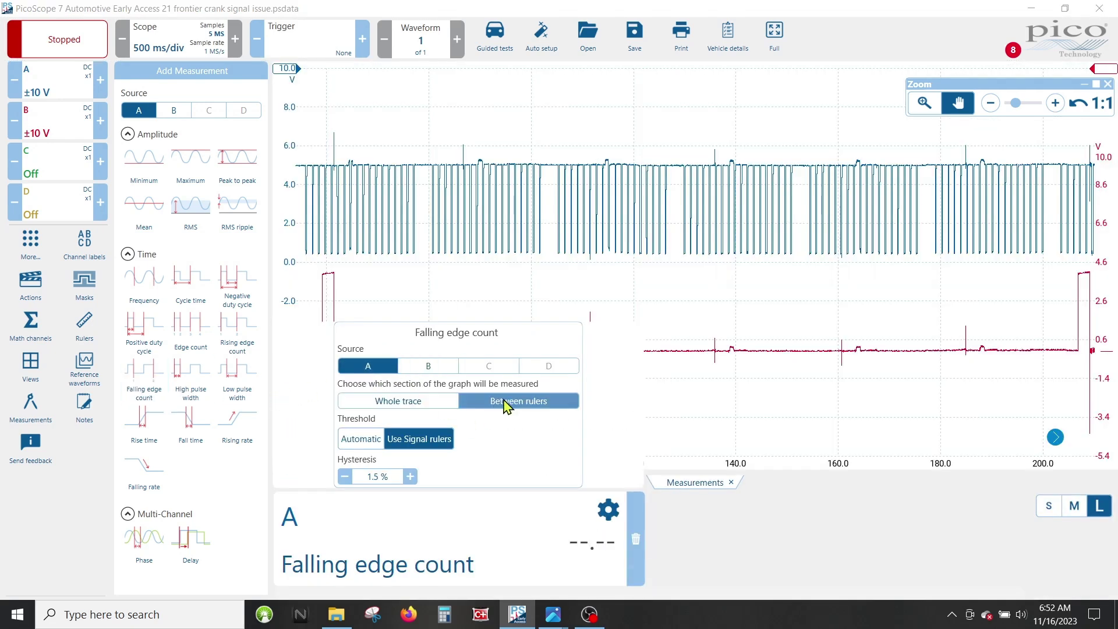
click(645, 395)
Place time rulers at 78.65 ms and 103.5 ms, giving 24.89 ms, 2411 RPM and 18 falling edges.
drag(132, 457, 284, 418)
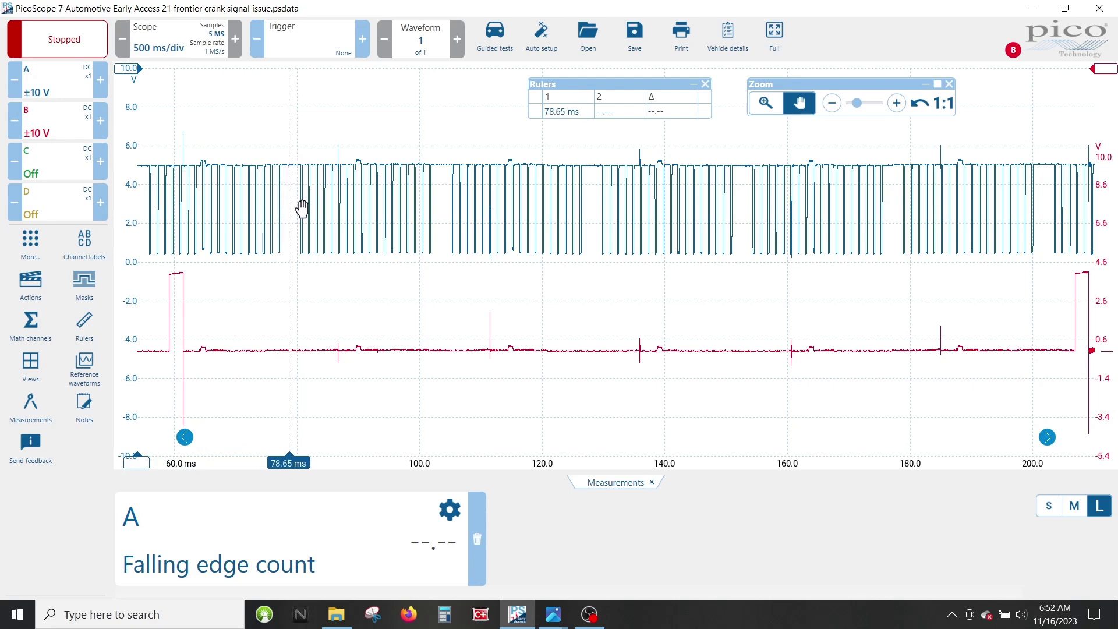
scroll(276, 236, up, 2)
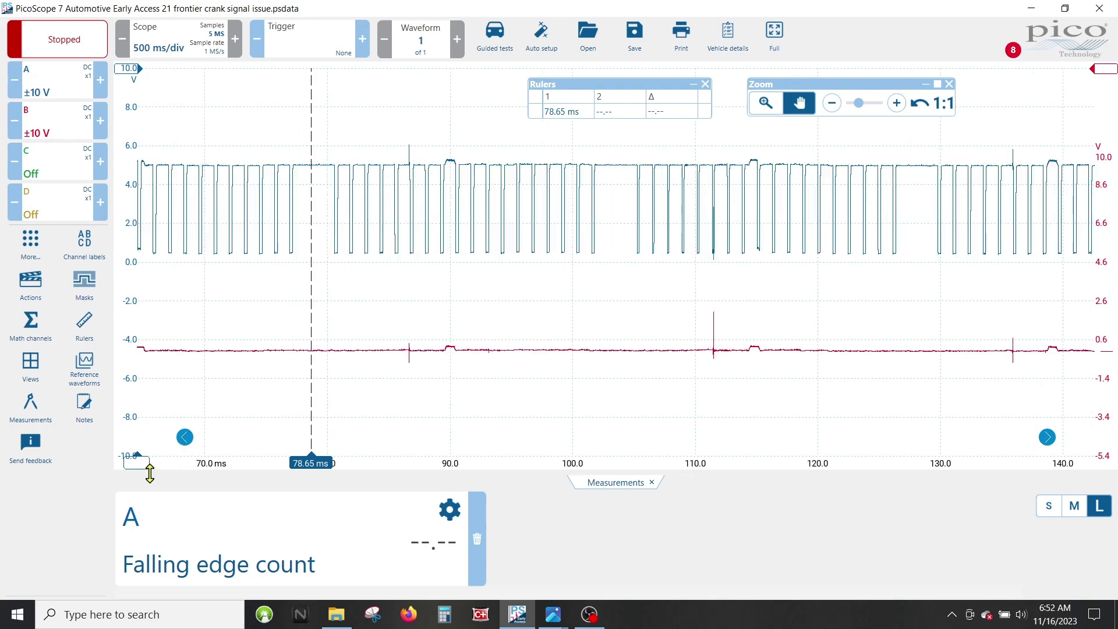
drag(143, 463, 611, 420)
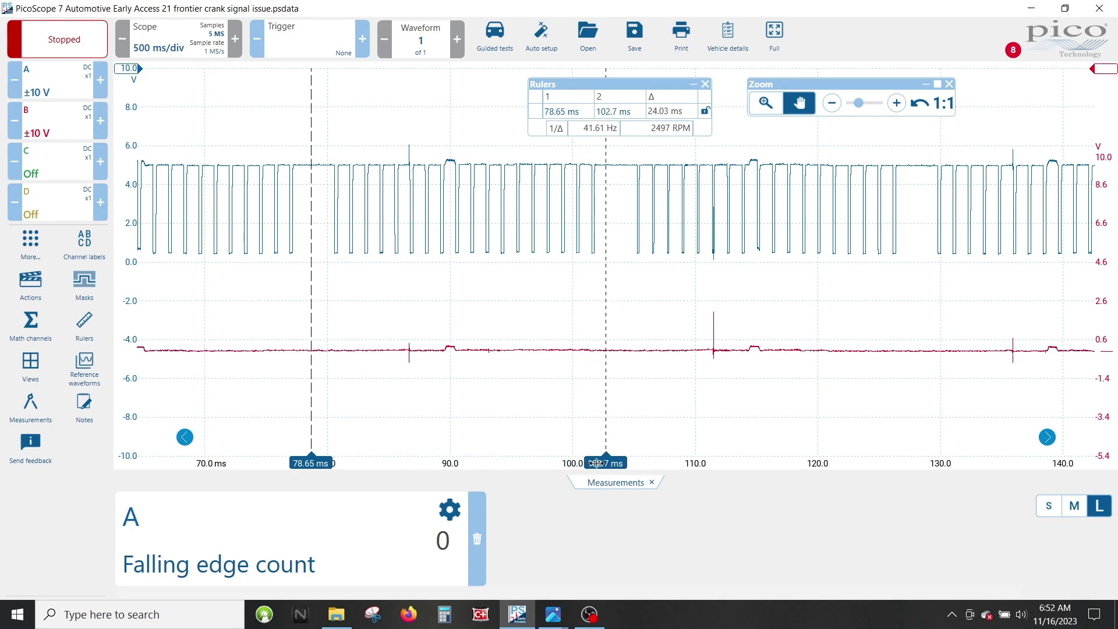
mouse_move(594, 462)
mouse_down()
mouse_move(579, 463)
mouse_move(592, 460)
mouse_up()
drag(606, 463, 558, 477)
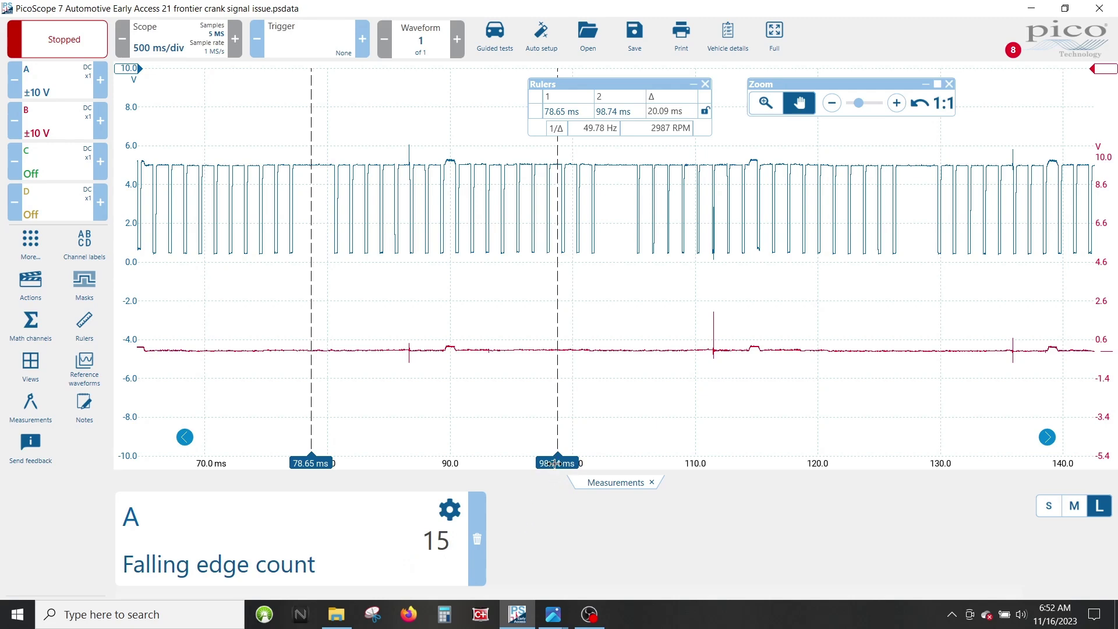
drag(557, 461, 616, 460)
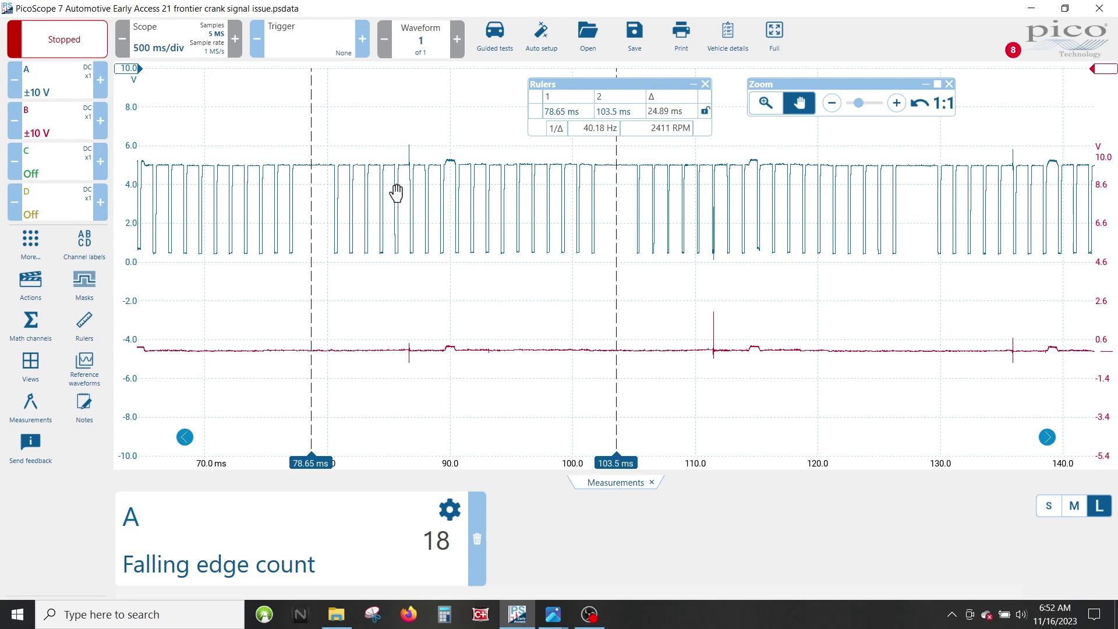
scroll(398, 187, up, 2)
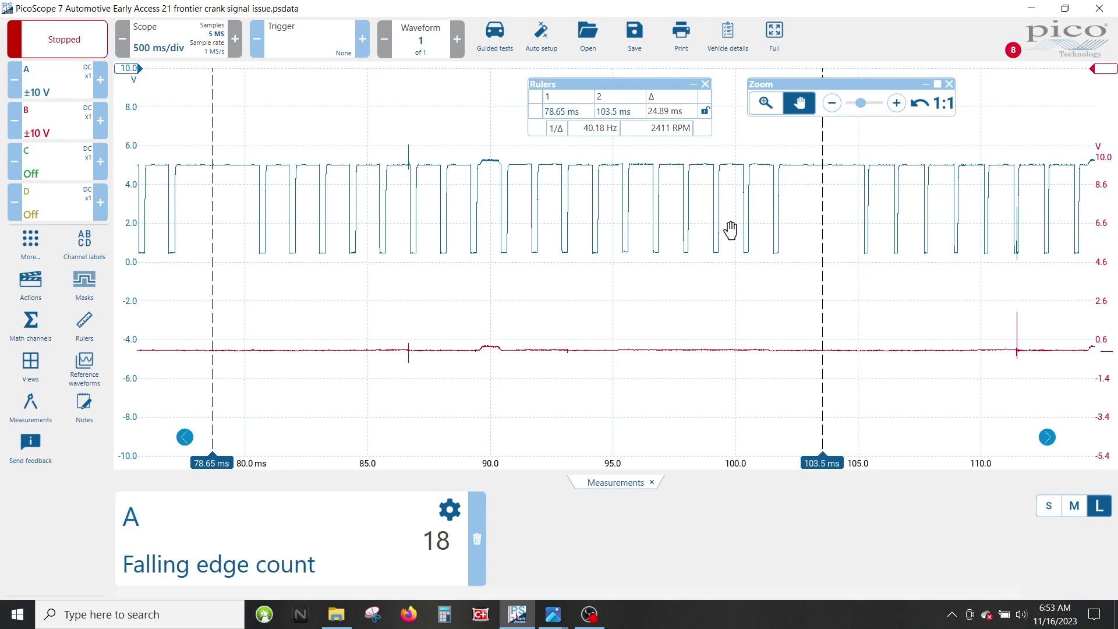
Zoom out to the full capture, then box-zoom onto the channel B pulse at about 1.870–1.907 s.
scroll(644, 395, up, 3)
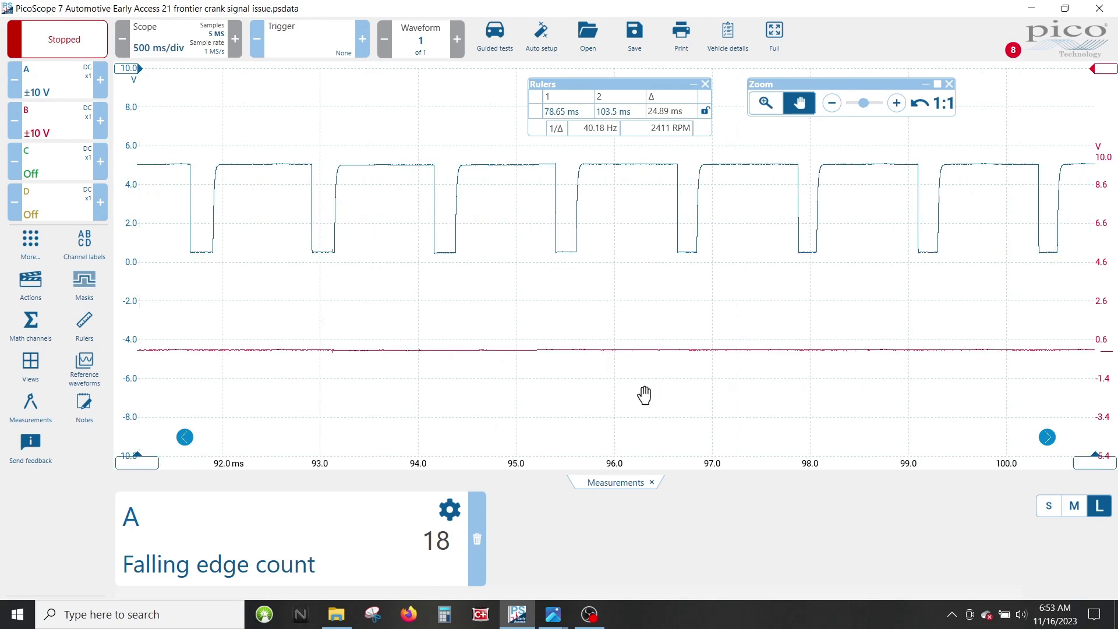
scroll(644, 395, down, 6)
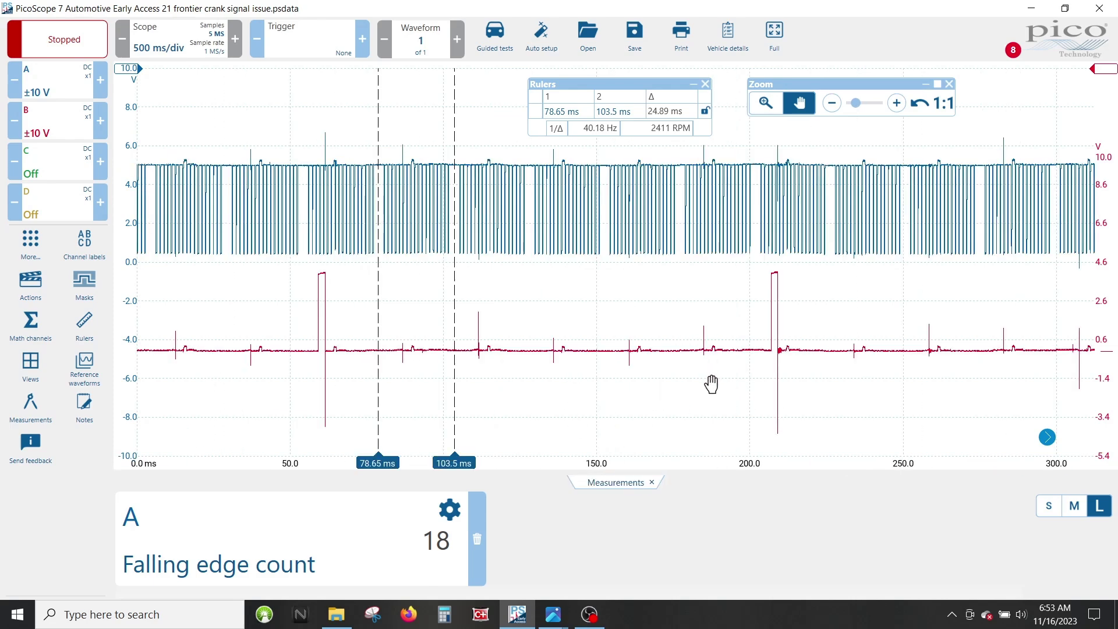
scroll(553, 389, down, 4)
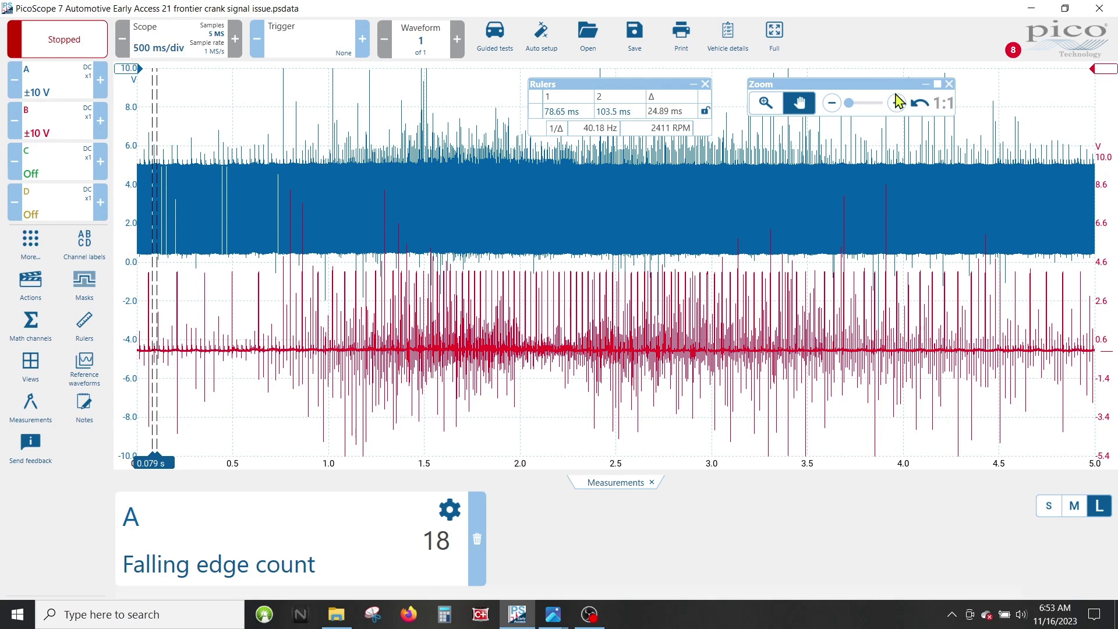
click(765, 103)
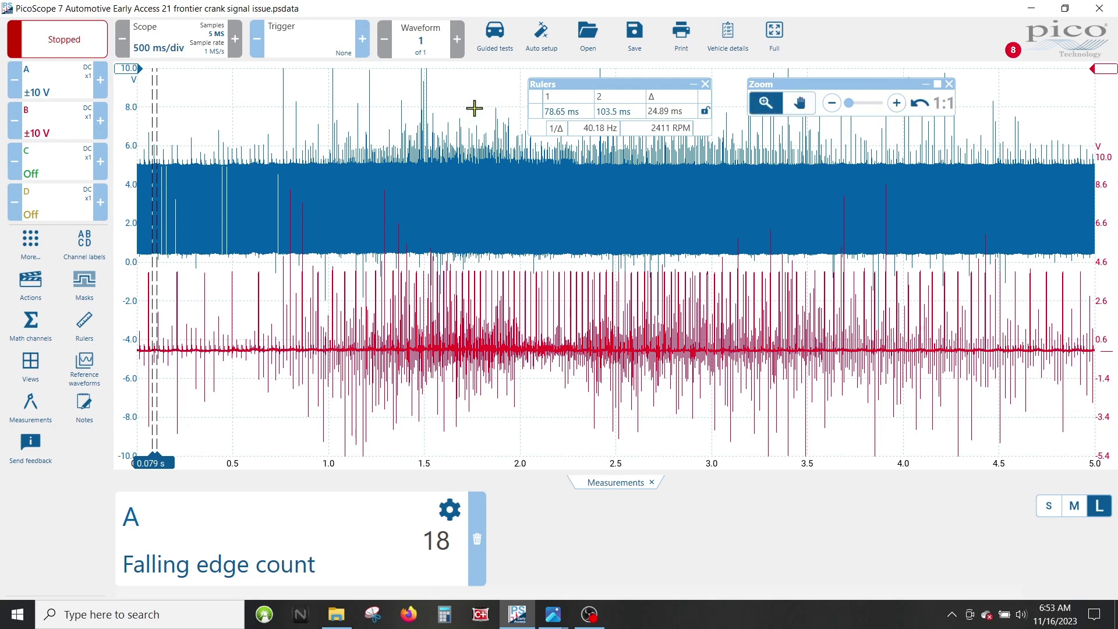
drag(475, 108, 536, 468)
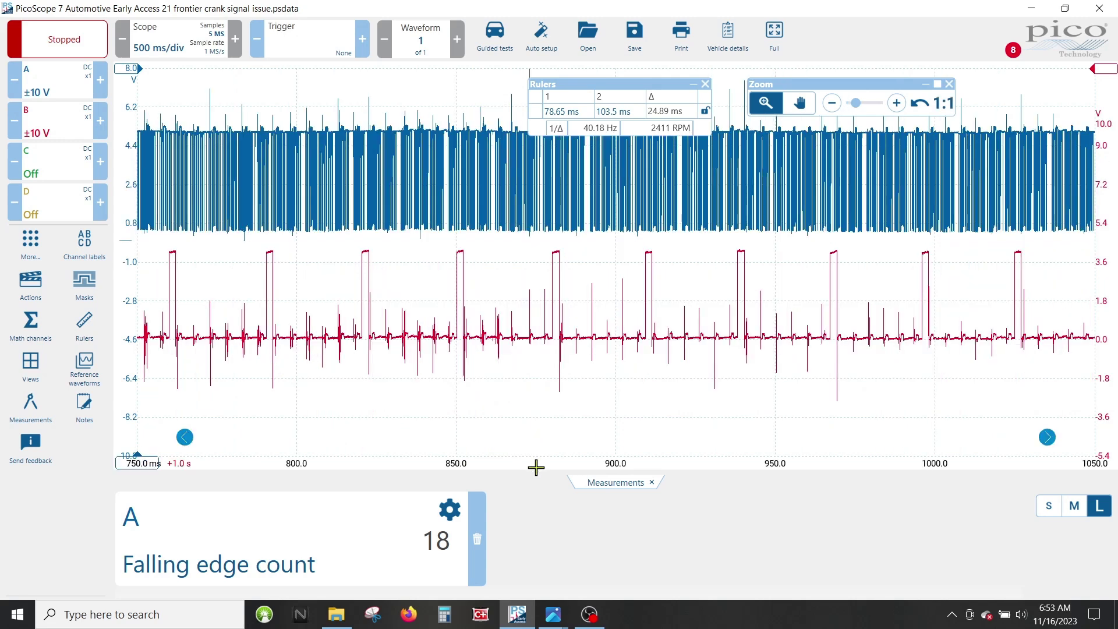
scroll(573, 379, up, 3)
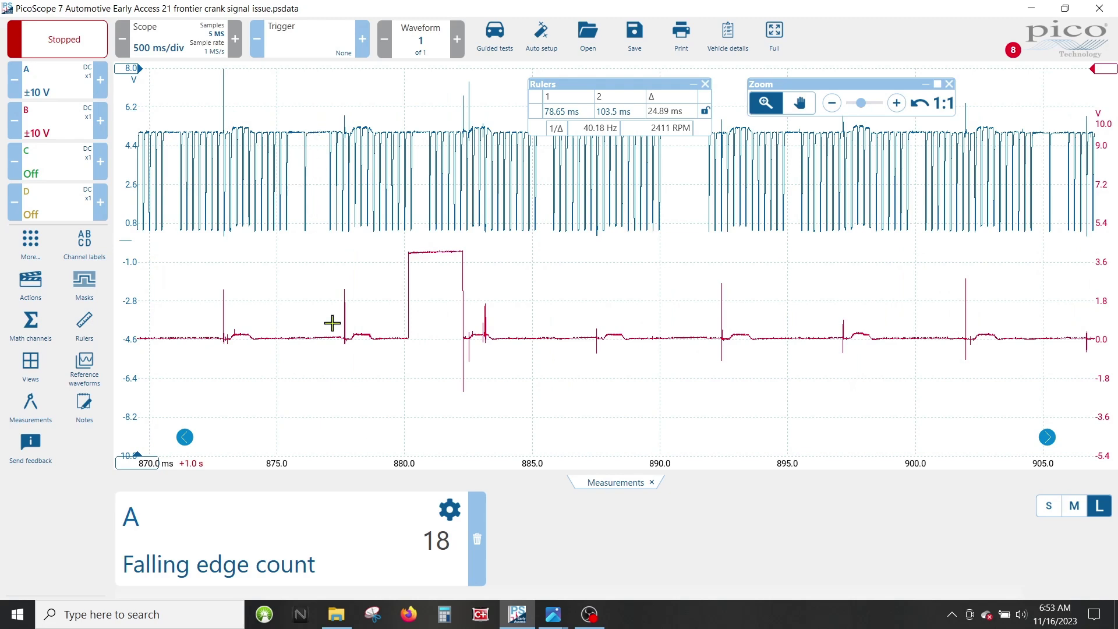
Set rulers at 1876.7 ms and 1880.9 ms (4.103 ms, 14 edges), check closely, then view full 0–5 s.
drag(140, 460, 336, 435)
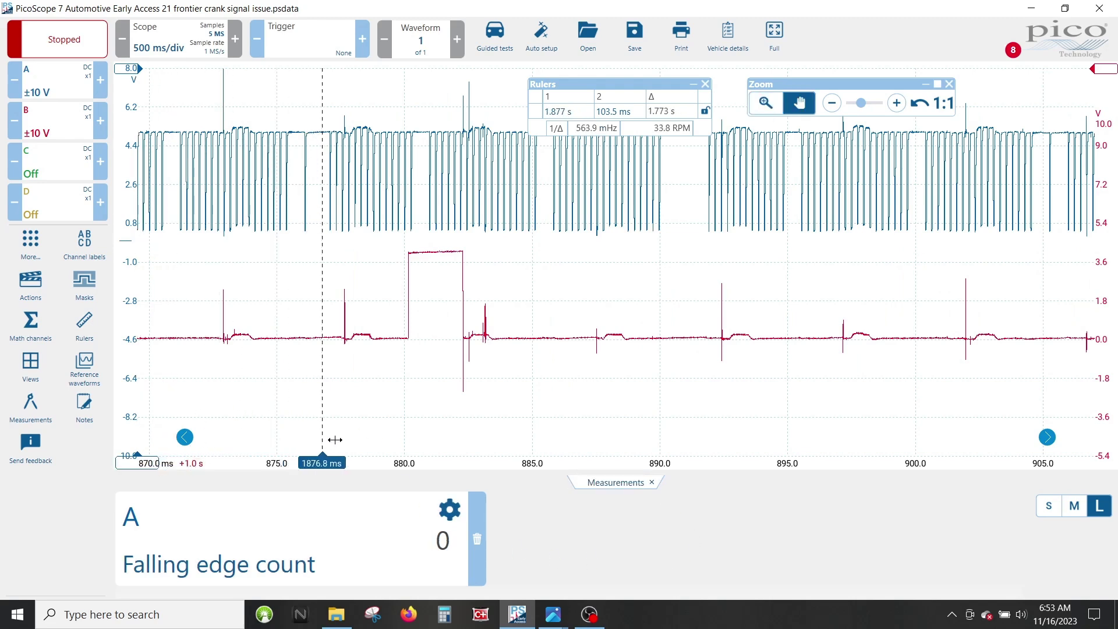
drag(138, 463, 427, 459)
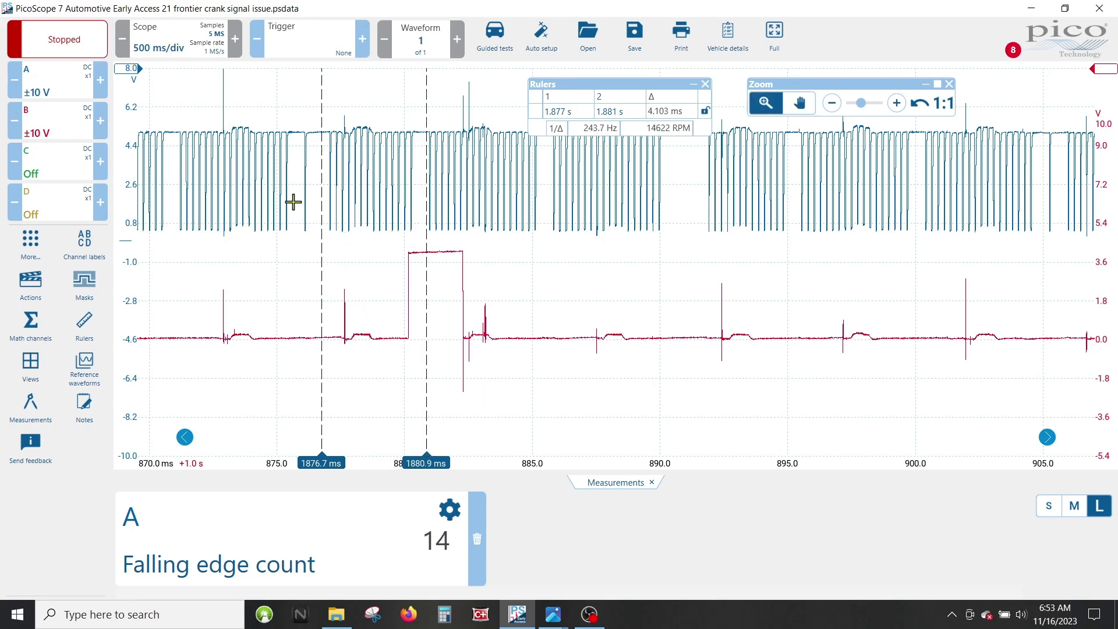
mouse_move(258, 88)
mouse_down()
mouse_move(273, 158)
mouse_move(430, 312)
mouse_move(498, 312)
mouse_up()
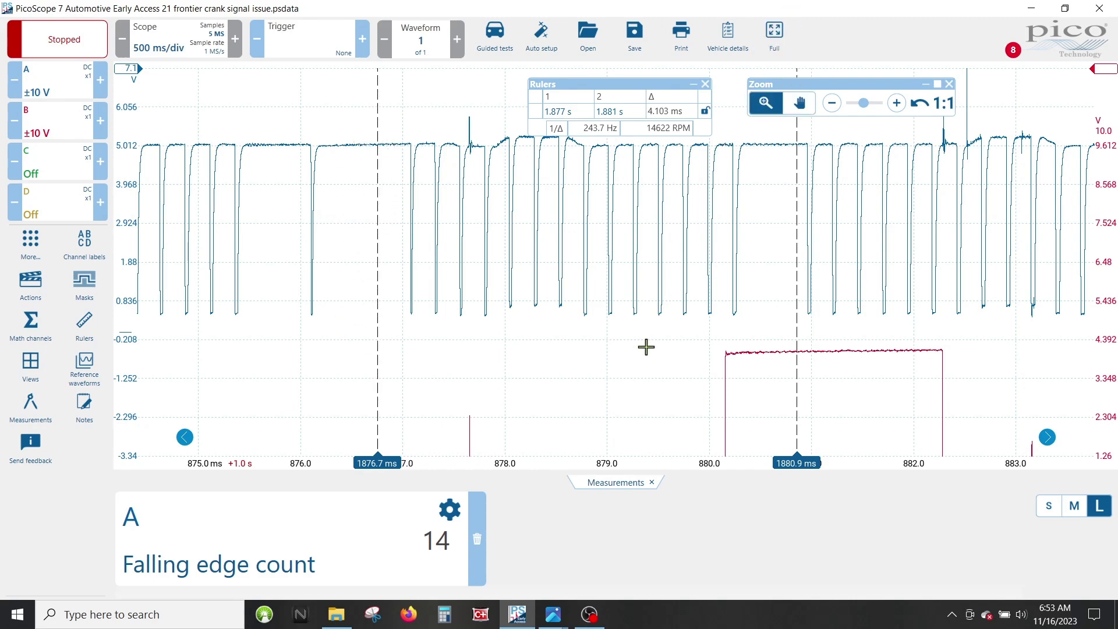
scroll(622, 399, up, 2)
scroll(622, 399, down, 4)
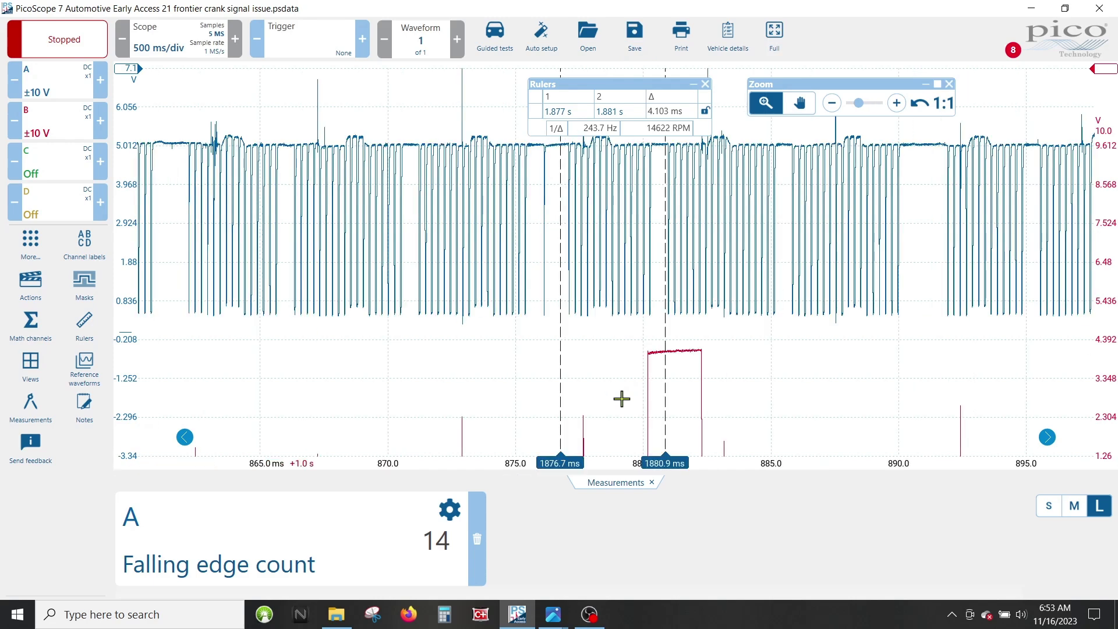
scroll(621, 399, down, 2)
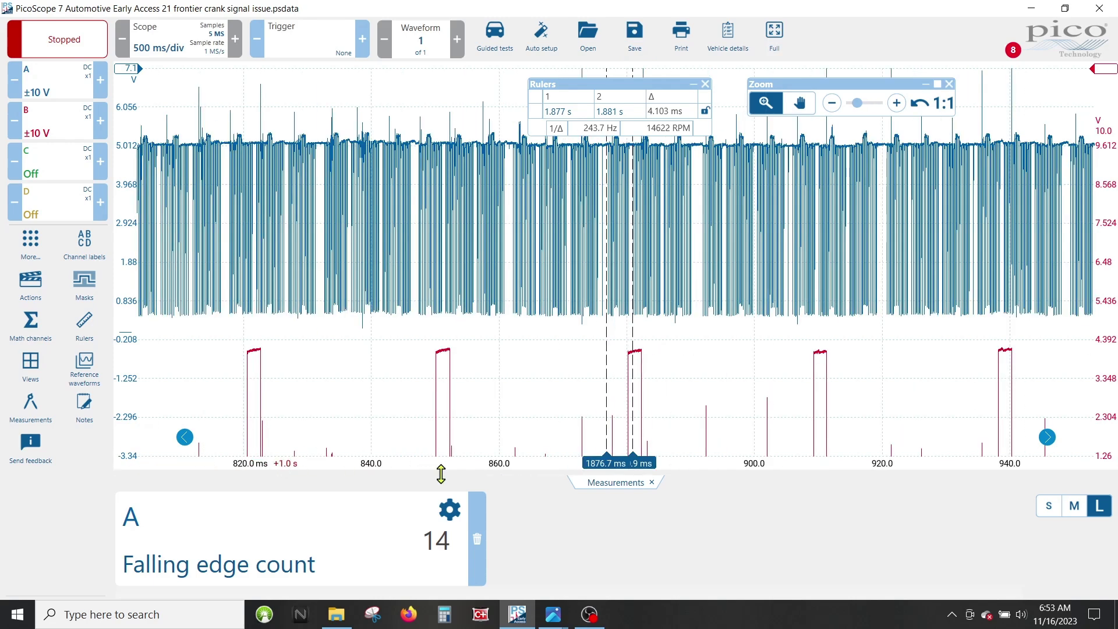
scroll(490, 328, down, 4)
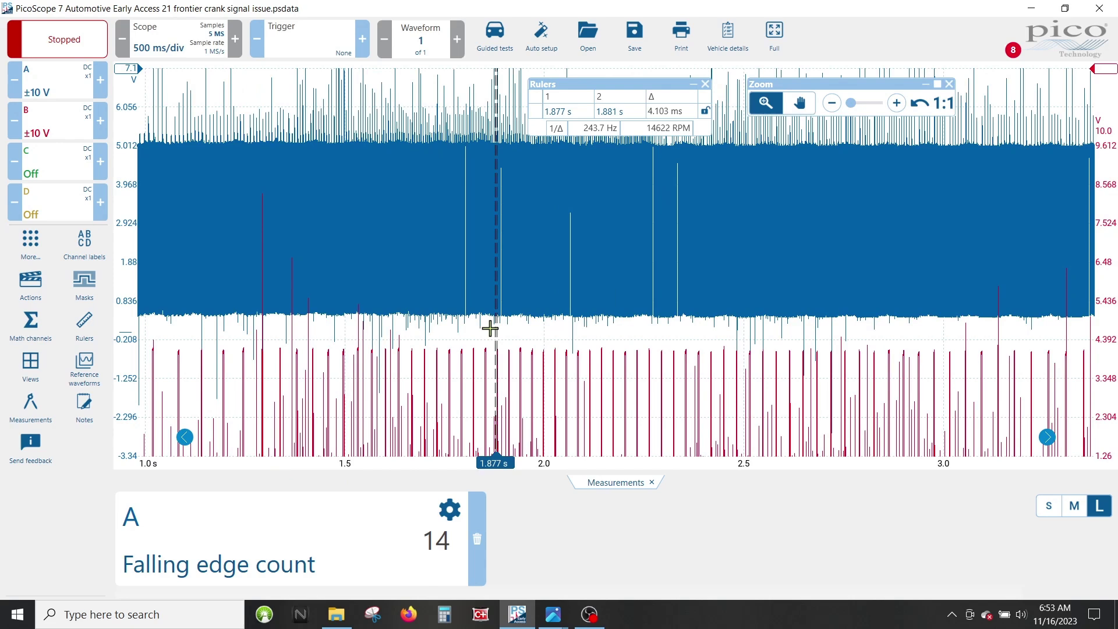
scroll(490, 329, down, 2)
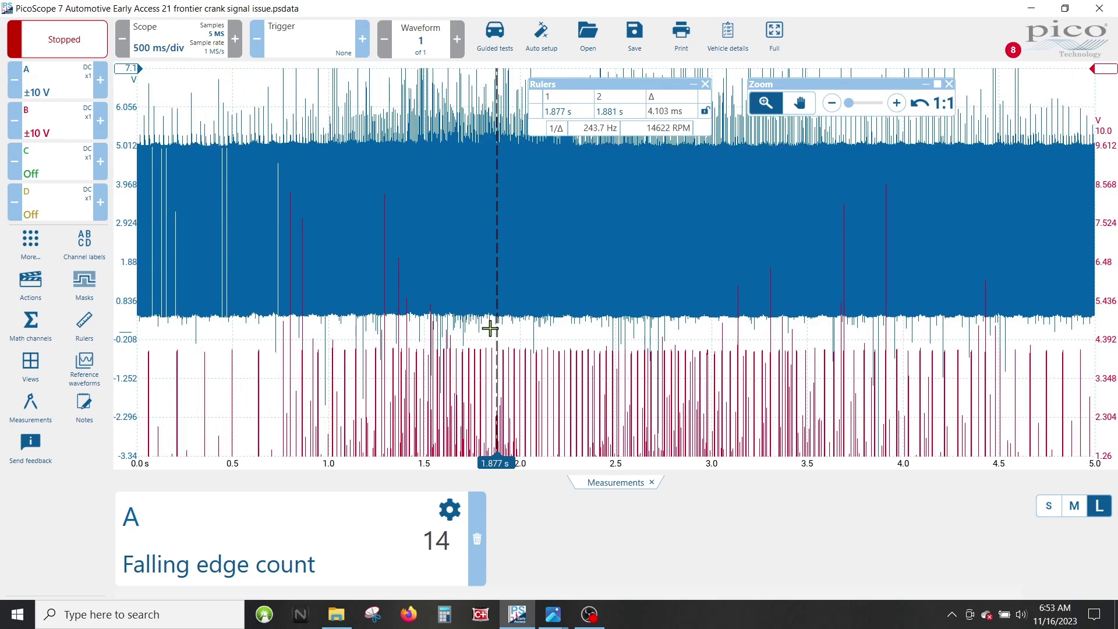
Delete all measurements and reset the graph to the full unzoomed 0–5 s, ±10 V view.
click(652, 482)
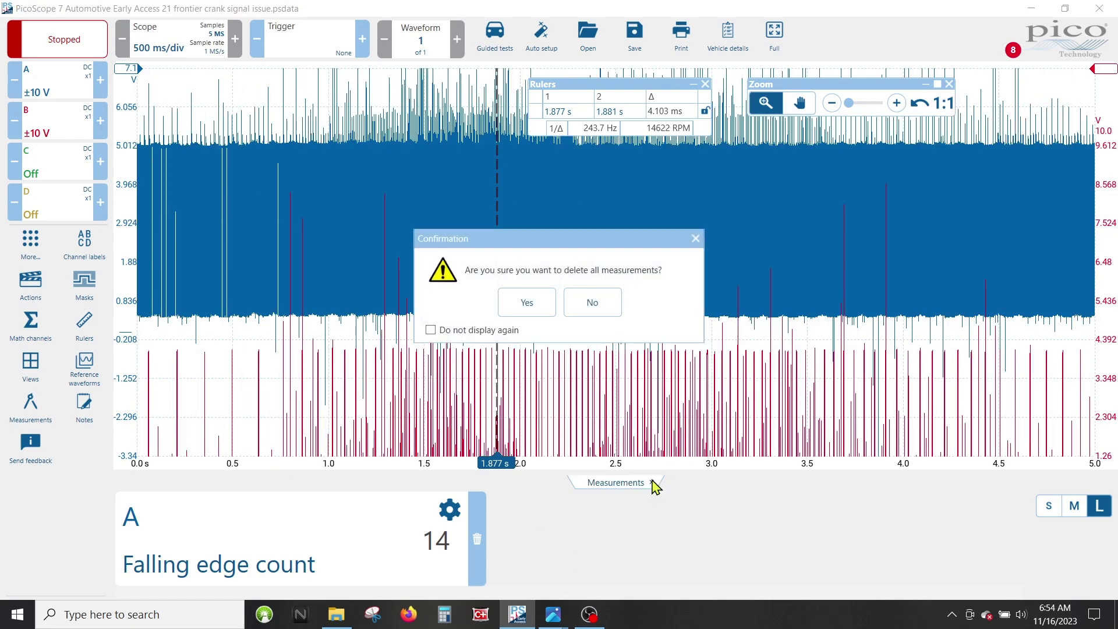
click(524, 302)
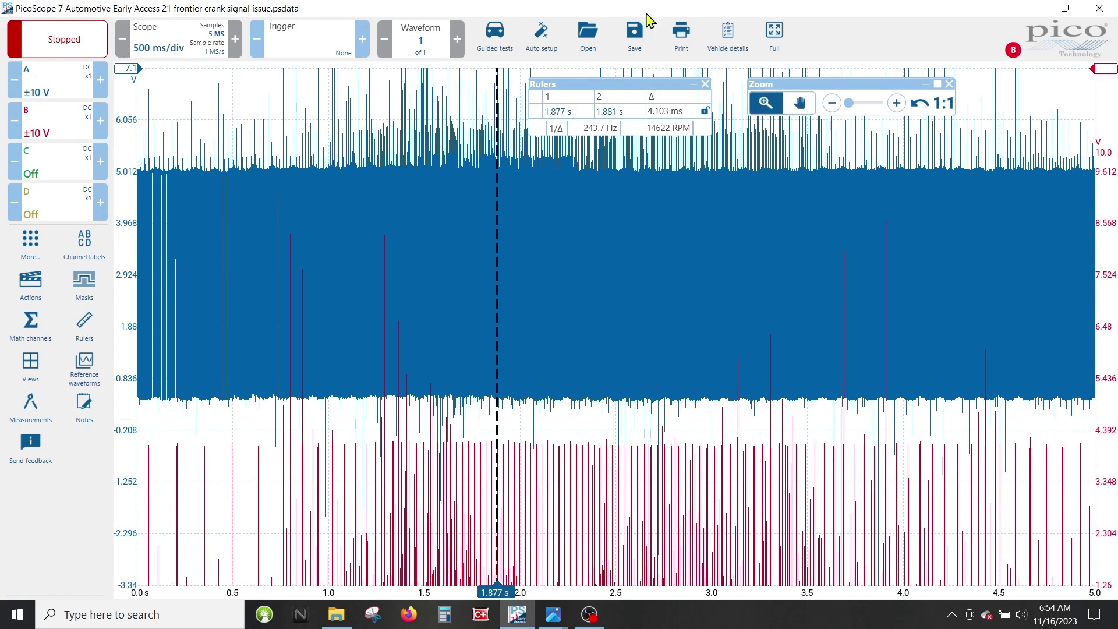
click(919, 106)
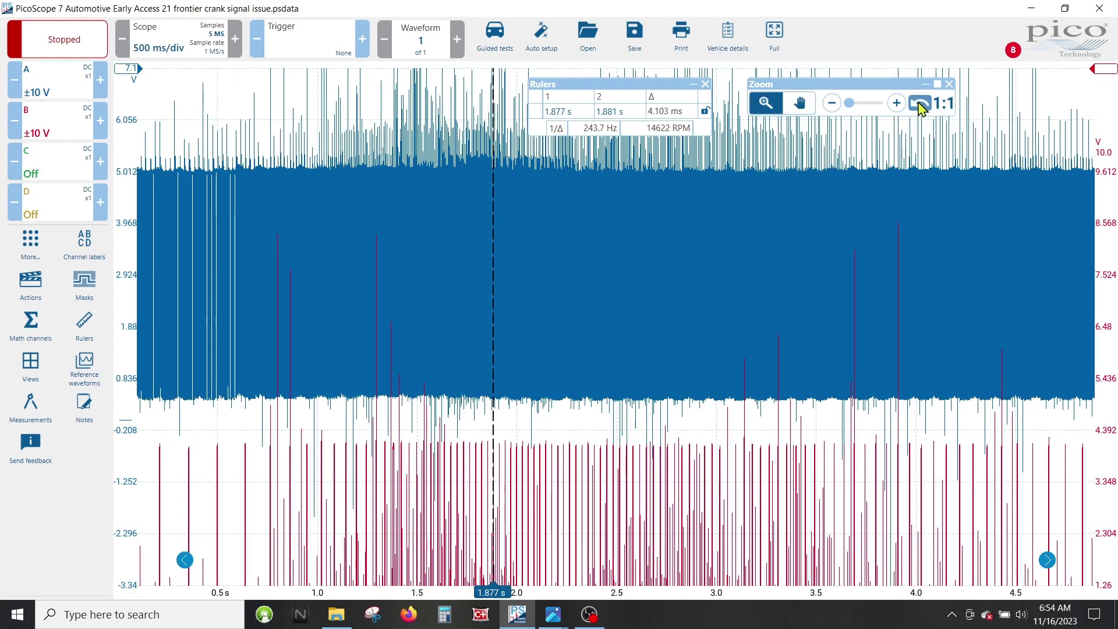
click(944, 104)
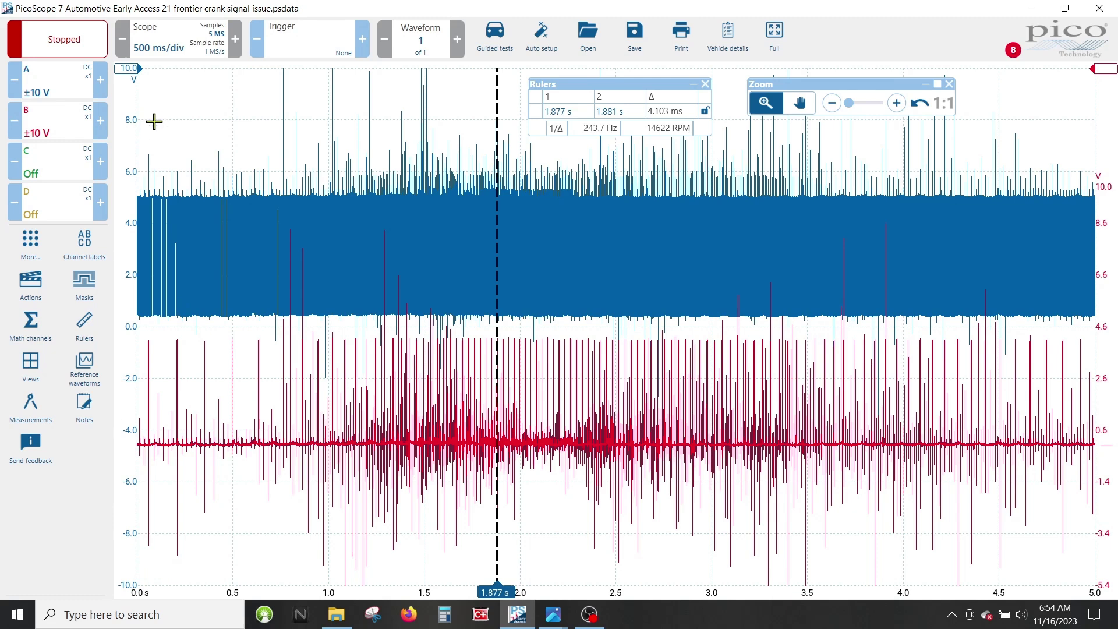
Zoom into about 70–235 ms, then pan the traces later to roughly 180–340 ms.
drag(148, 128, 218, 562)
click(218, 562)
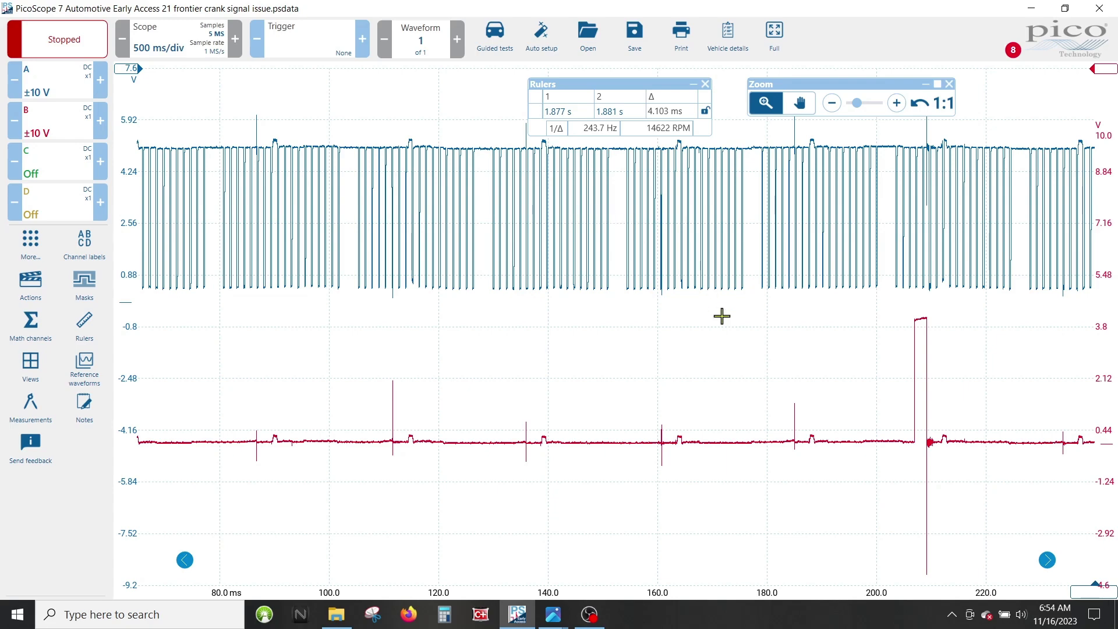
click(800, 103)
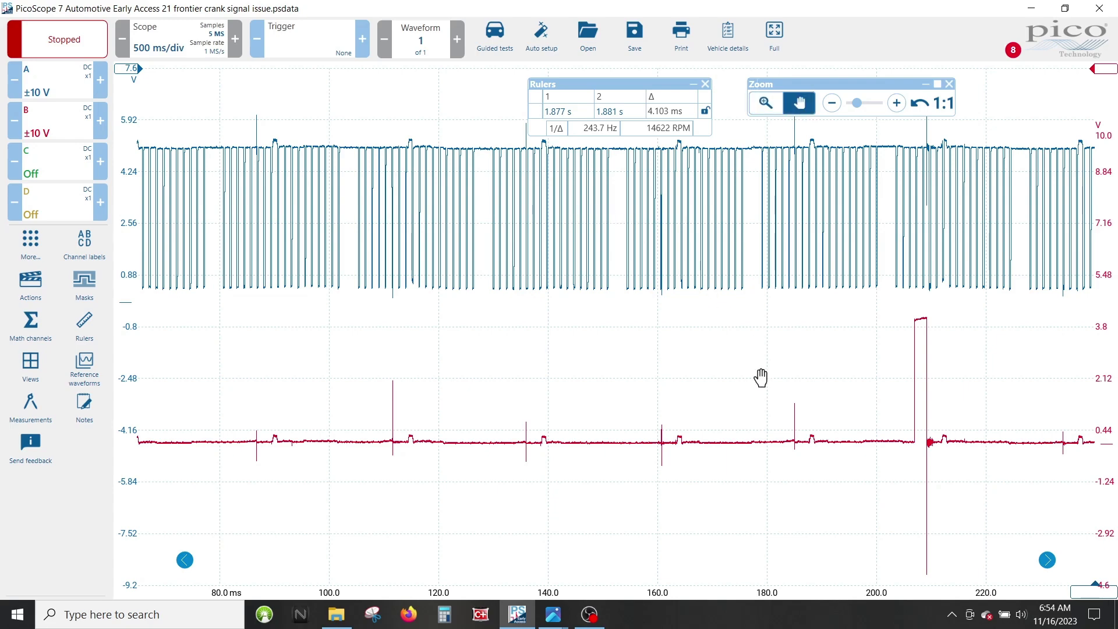
drag(741, 373, 491, 379)
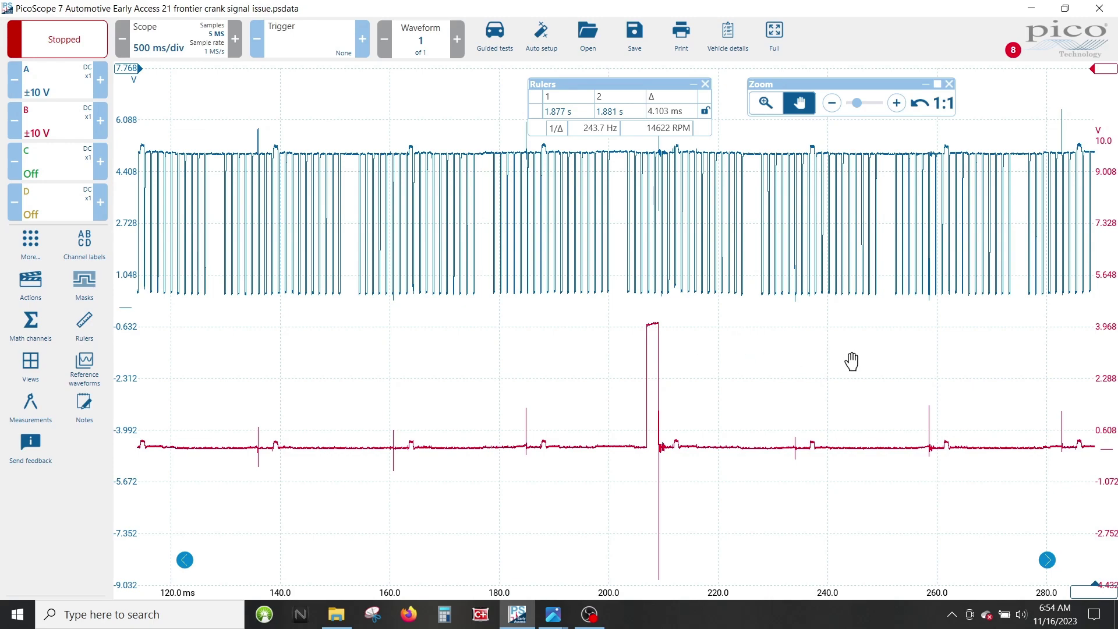
drag(841, 355, 408, 380)
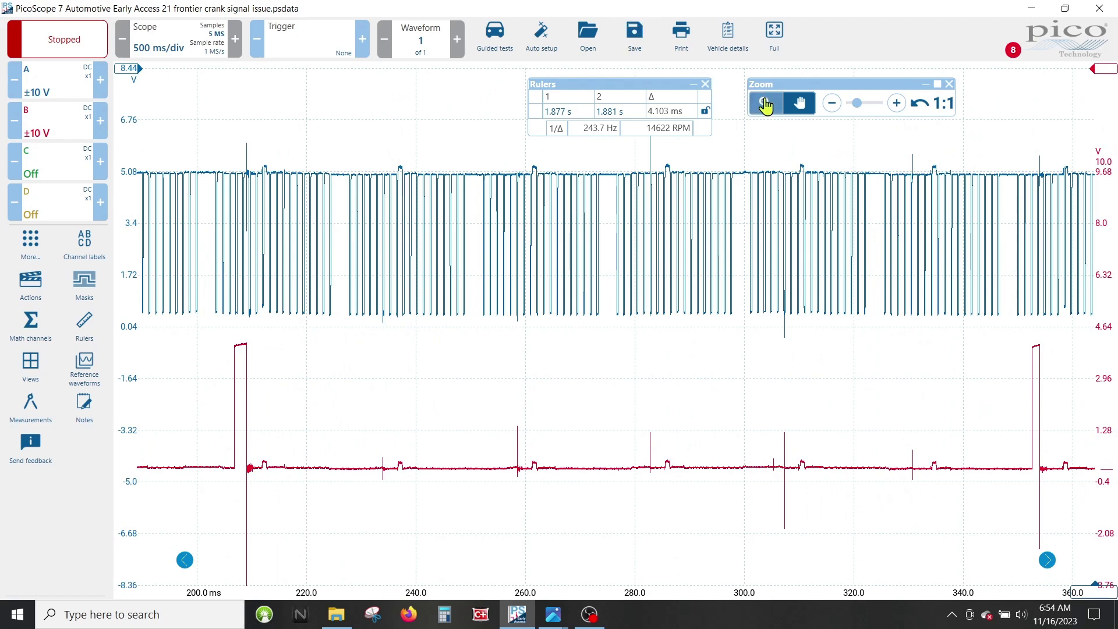
Reset to the full 0–5 s capture, then box-zoom in around 1.75–1.80 s.
click(943, 103)
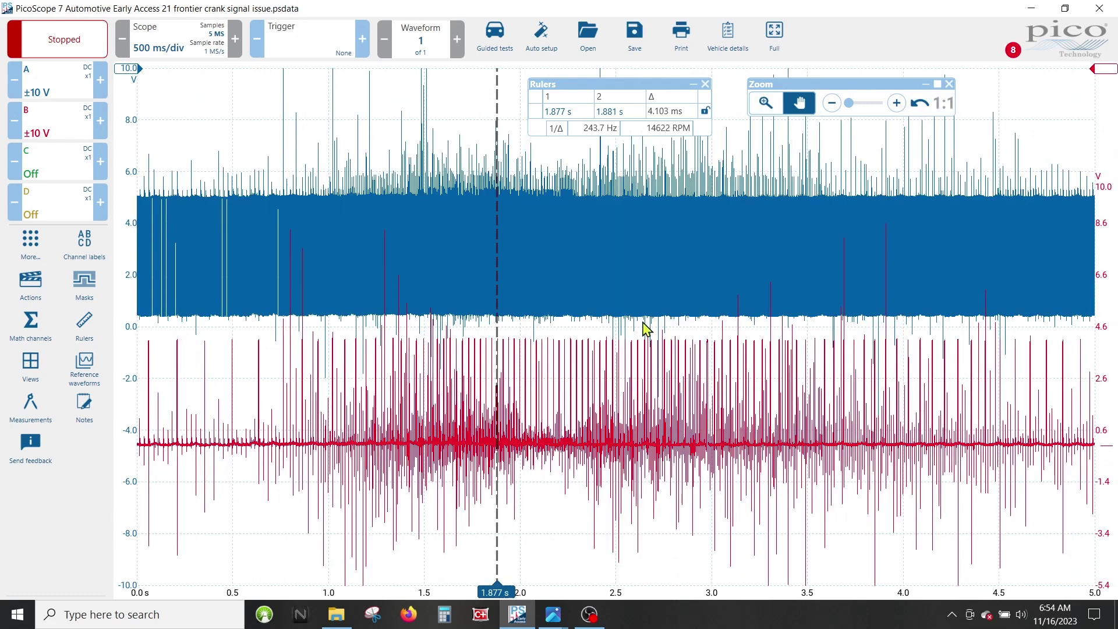
mouse_move(443, 133)
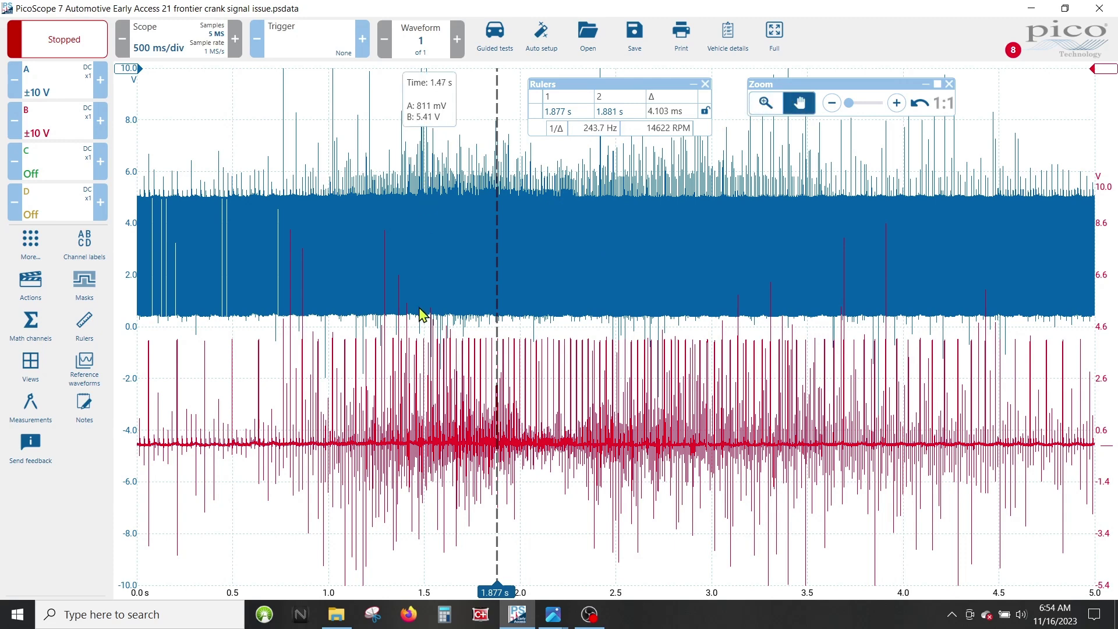
click(766, 103)
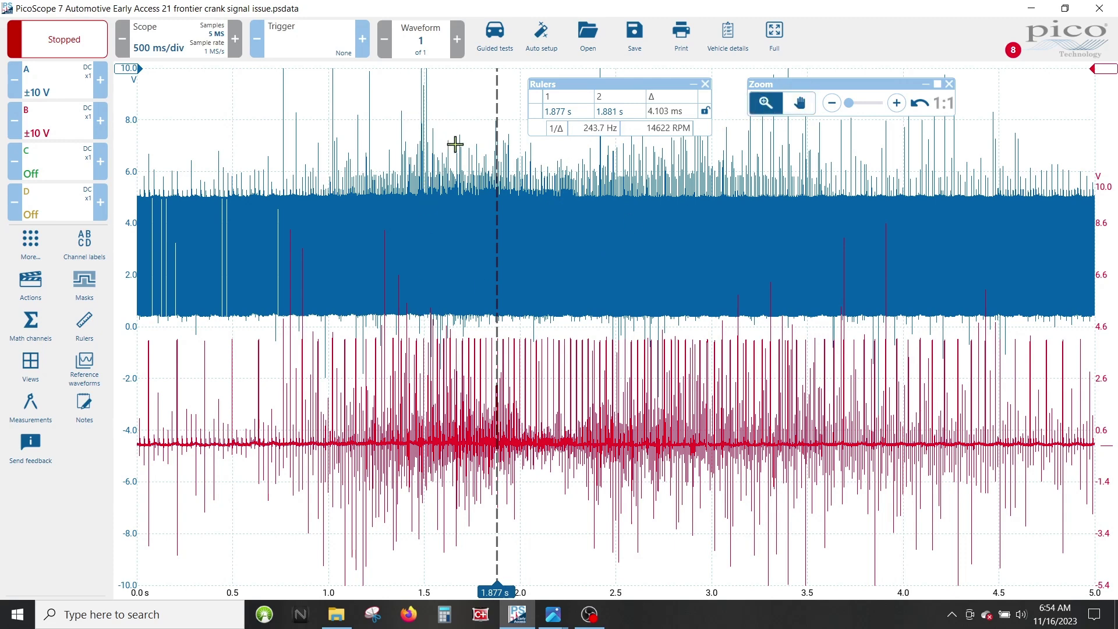
drag(437, 132, 544, 553)
click(531, 501)
click(531, 501)
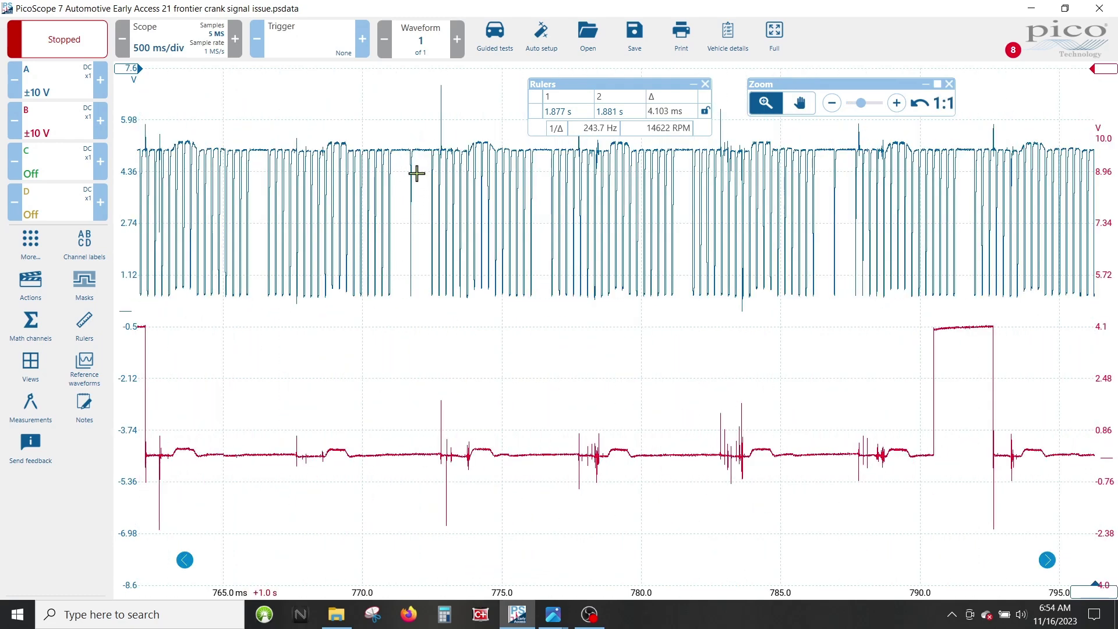
Pan the zoomed traces later to about 1.79–1.82 s with the hand tool.
click(800, 103)
drag(781, 367, 360, 374)
drag(783, 375, 734, 386)
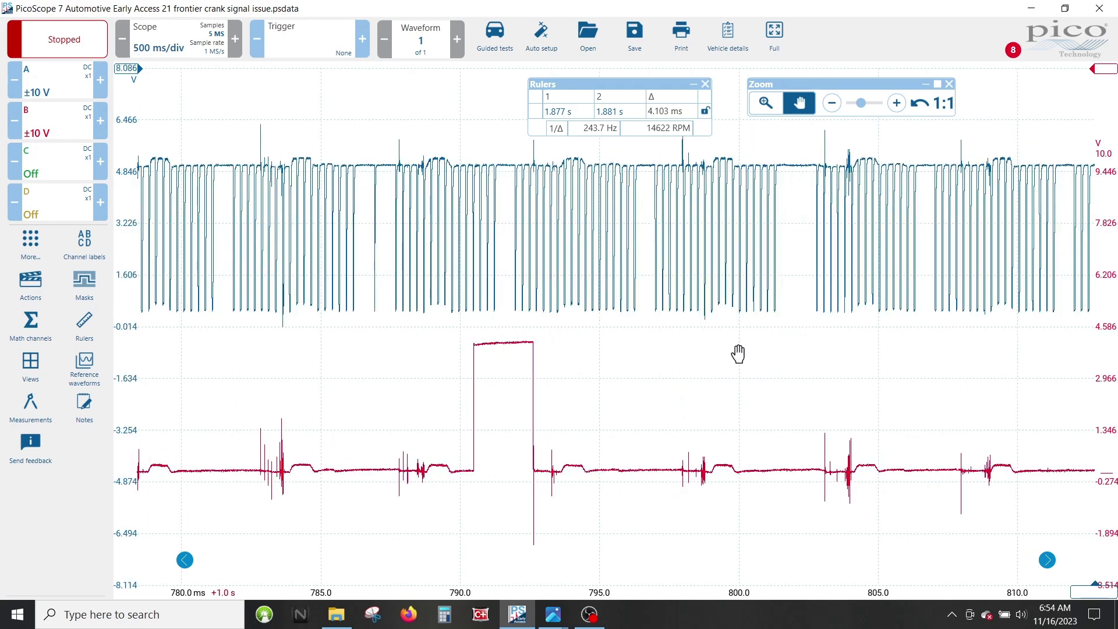
drag(866, 419, 520, 434)
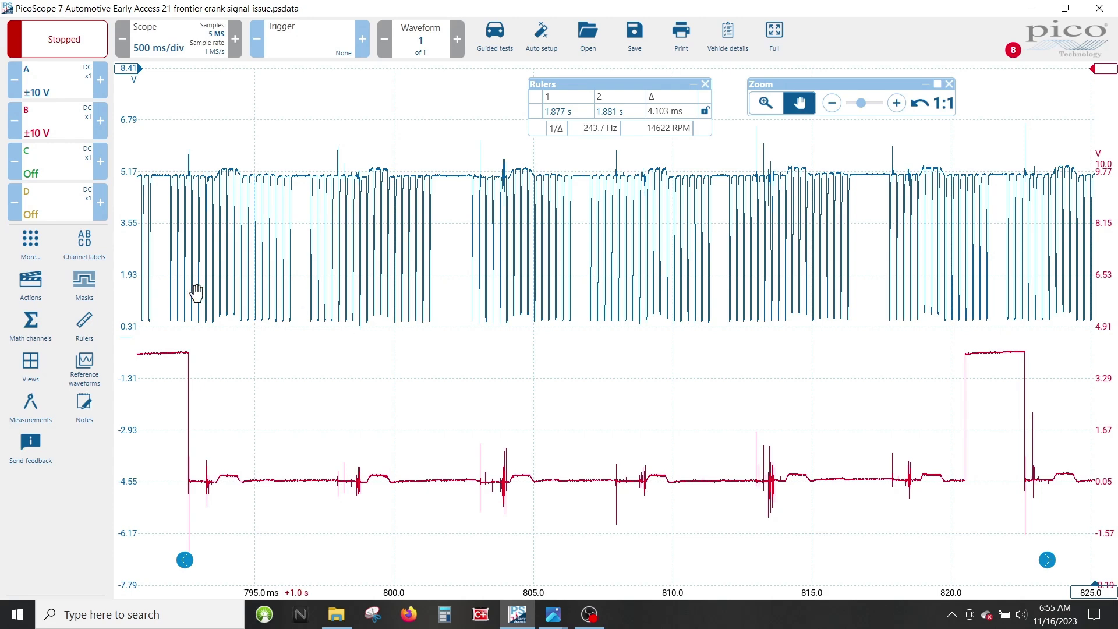
Drag the traces left in three moves until the view spans about 1.818–1.852 s.
mouse_move(679, 399)
drag(679, 399, 429, 419)
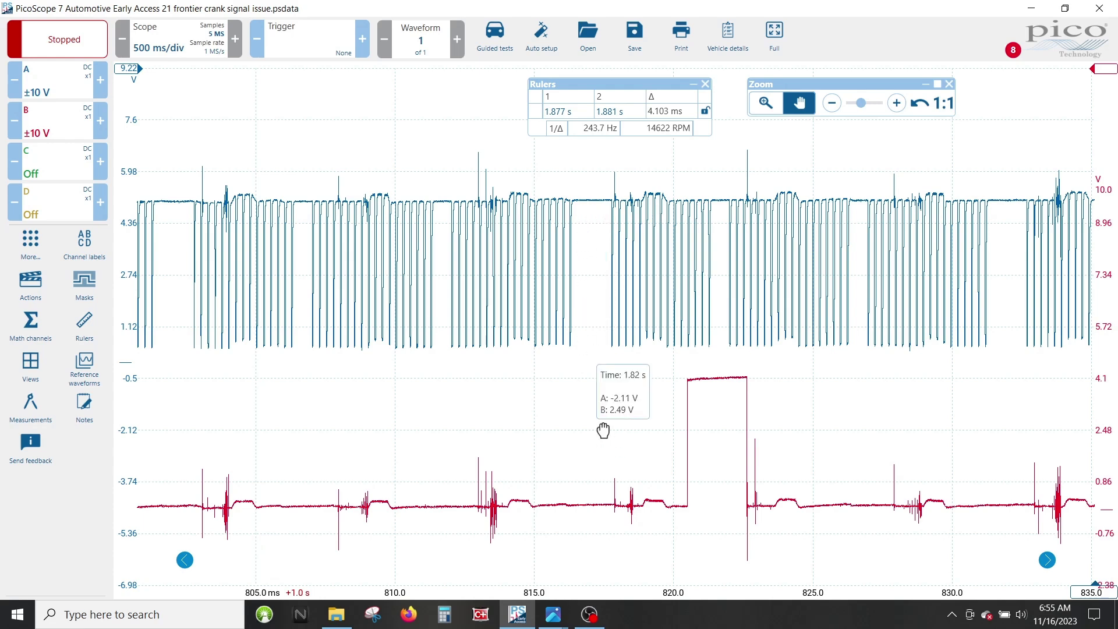
drag(586, 431, 328, 432)
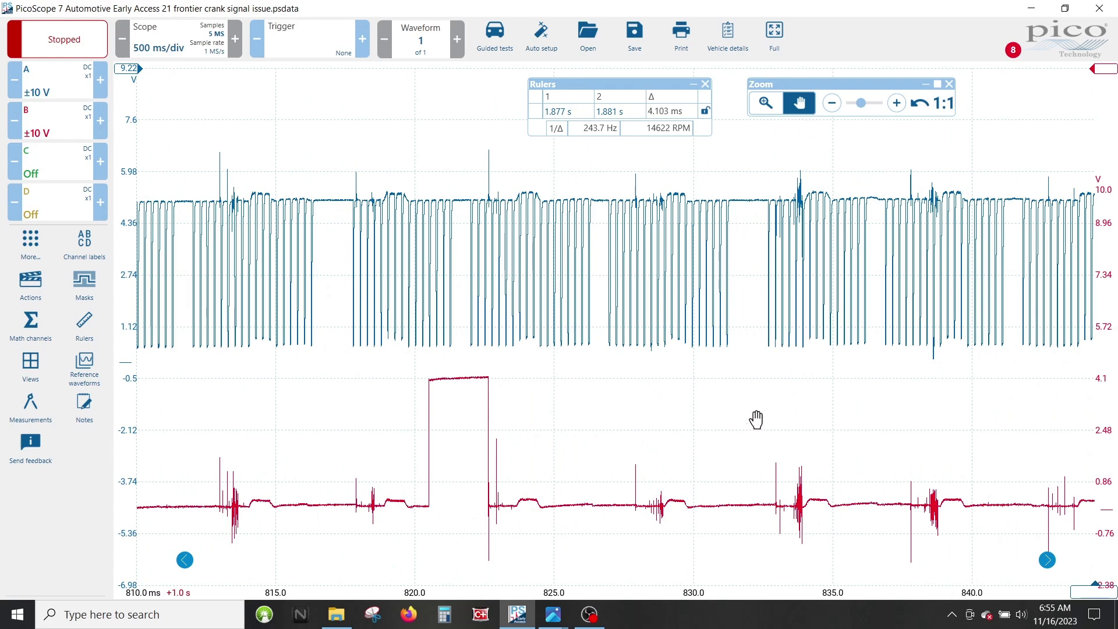
mouse_move(748, 416)
drag(747, 415, 552, 428)
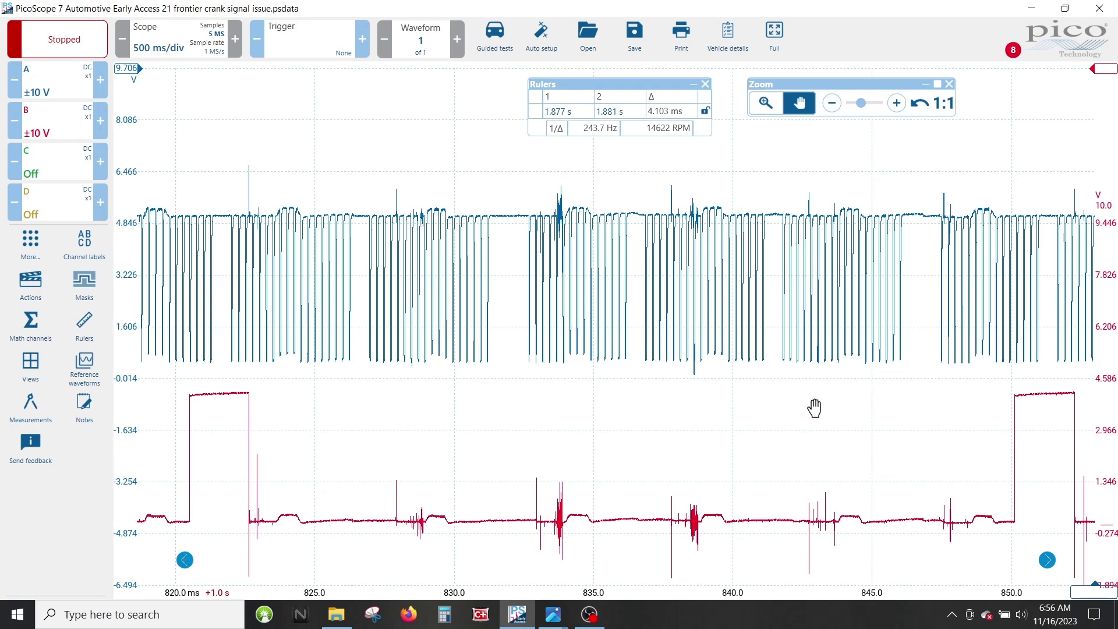
Pan to about 1.825–1.855 s, then wheel-zoom out to roughly 1.60–2.14 s.
drag(880, 400, 561, 399)
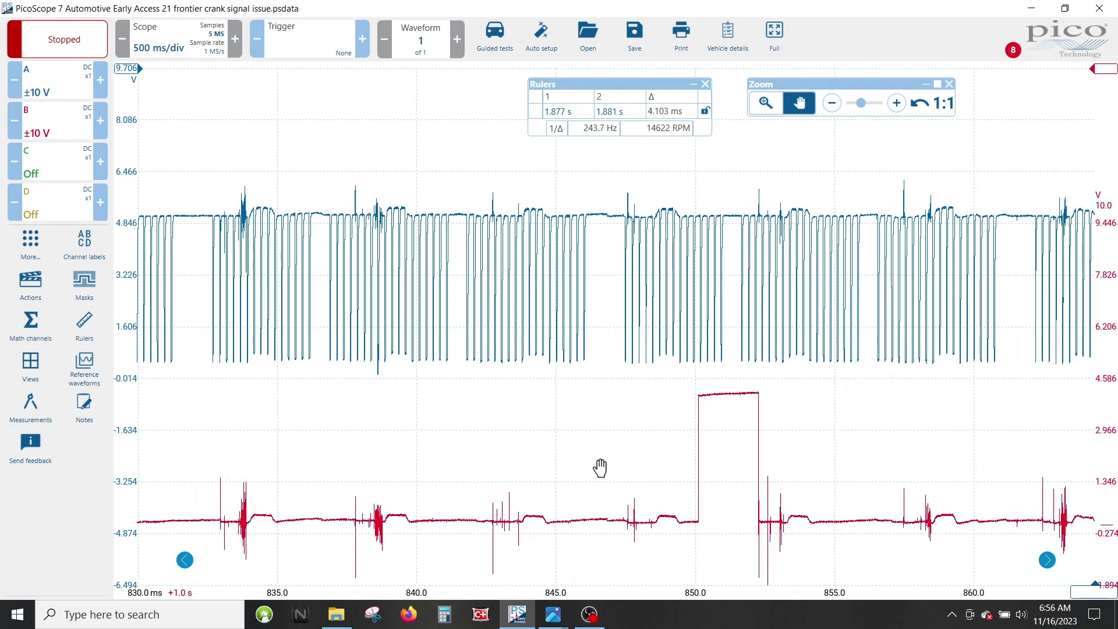
scroll(599, 463, down, 5)
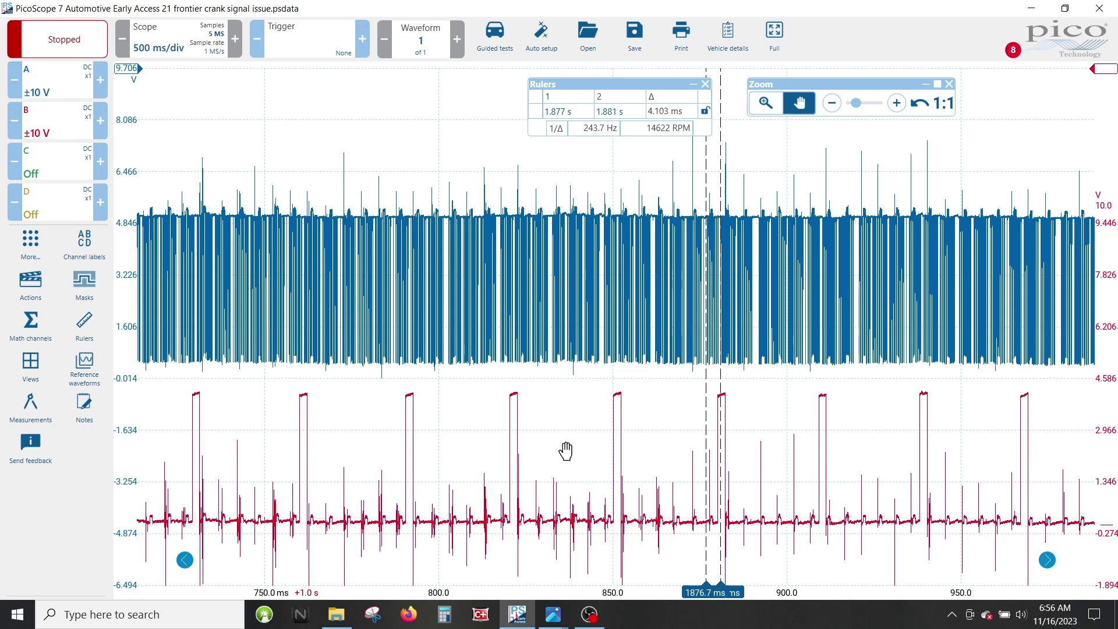
scroll(566, 451, down, 2)
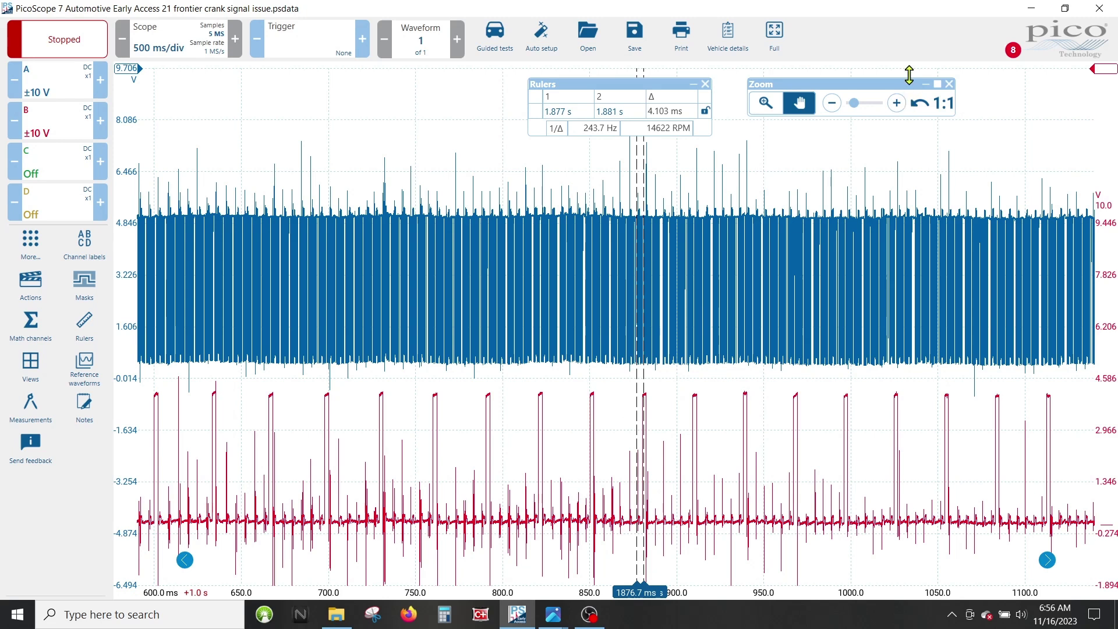
Minimize PicoScope and preview the Photos thumbnails of the engine repair on the taskbar.
click(1031, 8)
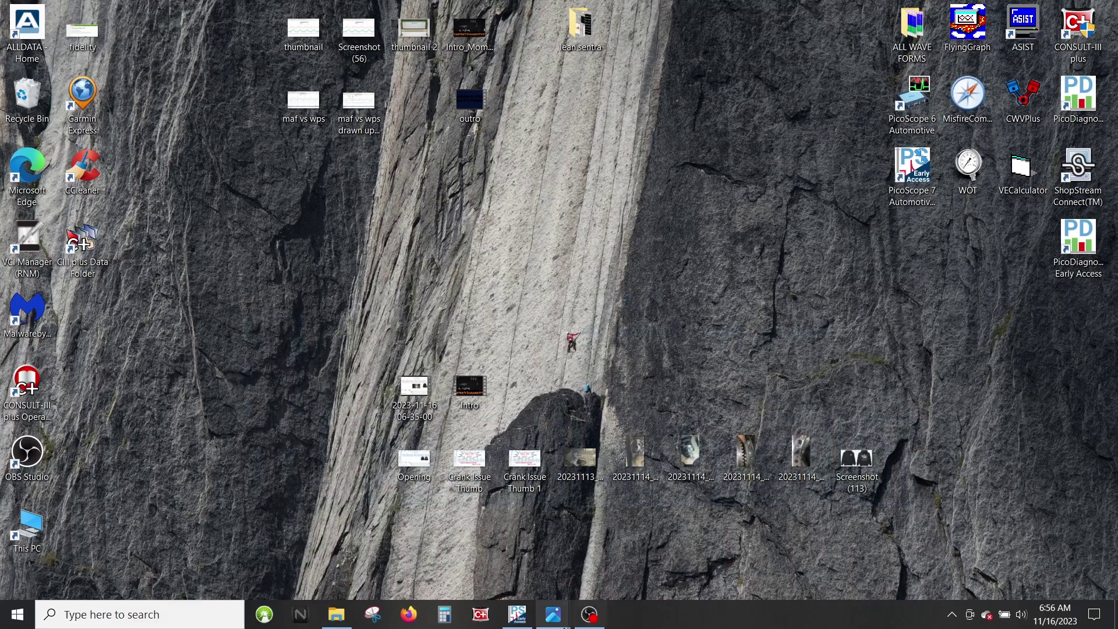
mouse_move(557, 622)
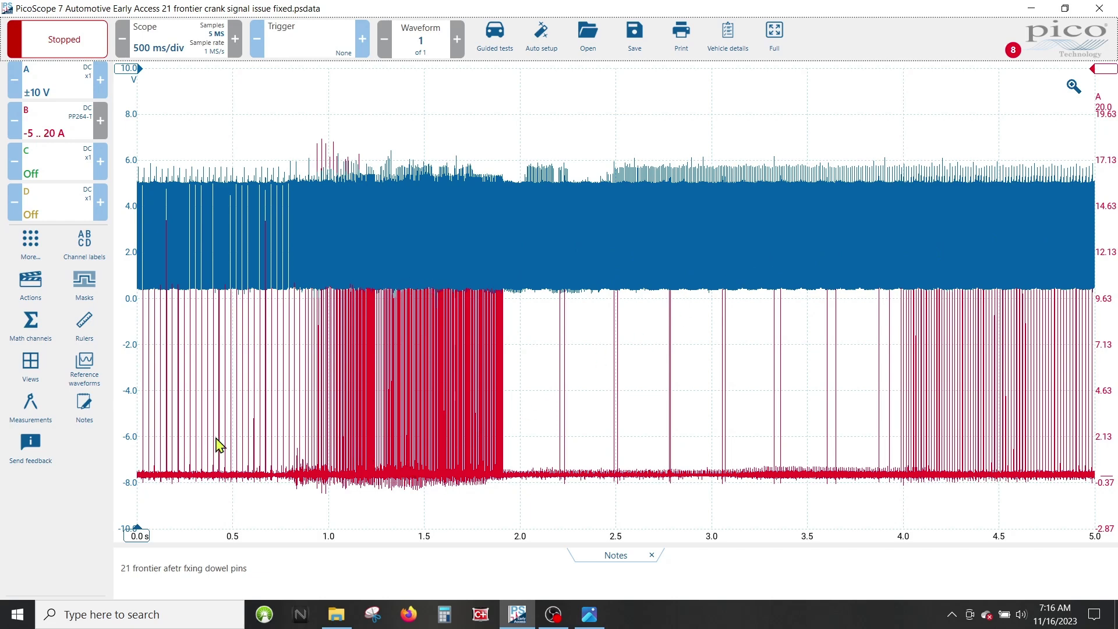
scroll(230, 437, up, 3)
scroll(357, 424, left, 1)
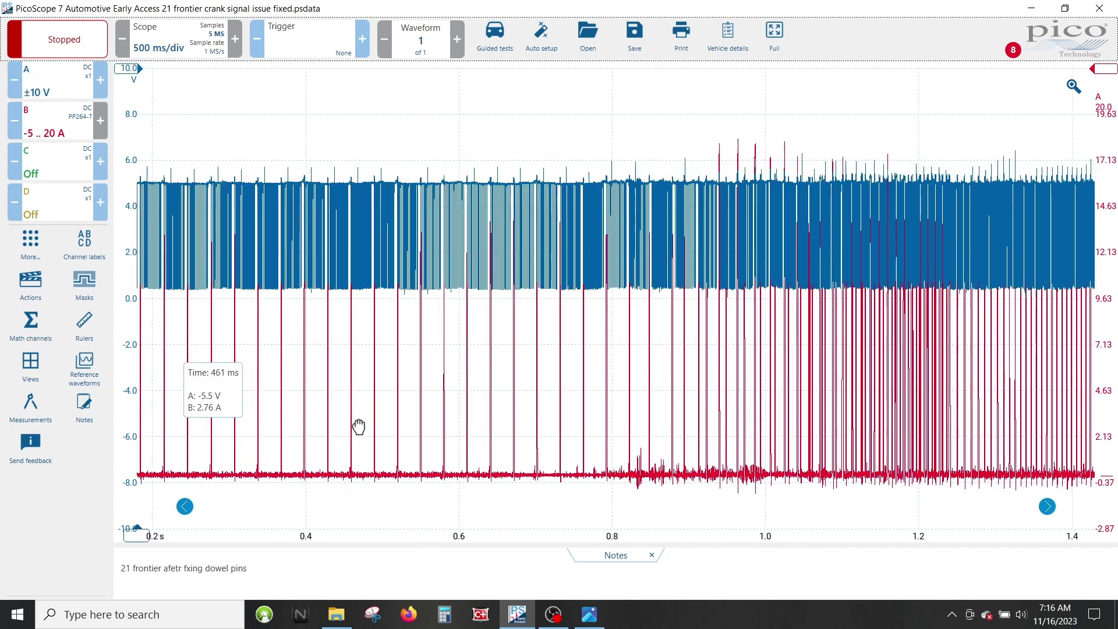
scroll(225, 406, left, 1)
scroll(263, 432, up, 5)
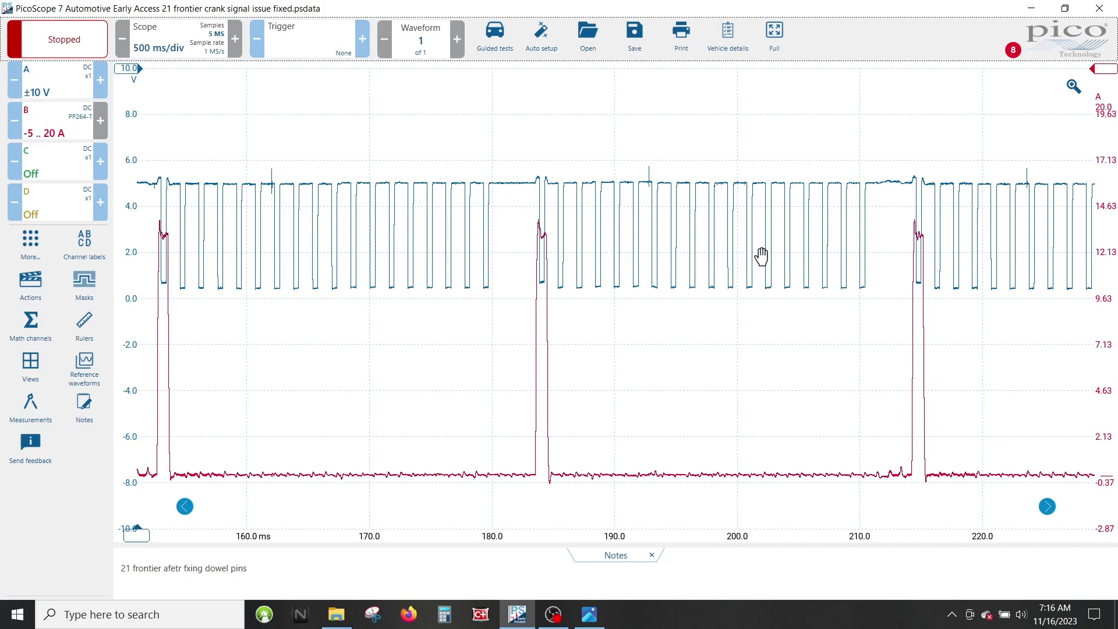
drag(761, 256, 474, 256)
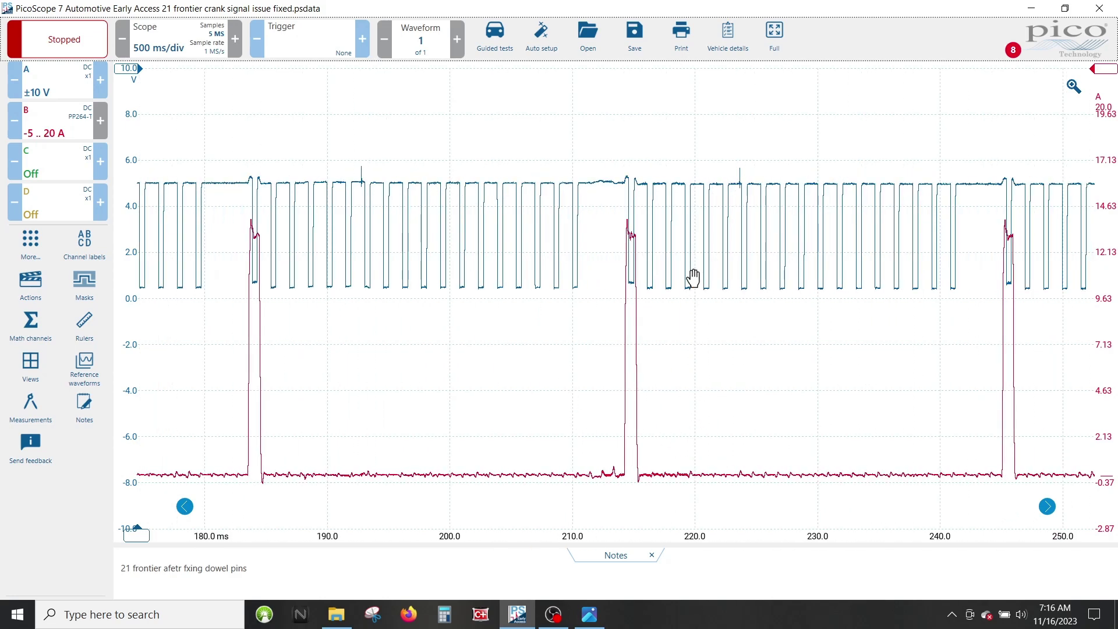
scroll(706, 163, down, 5)
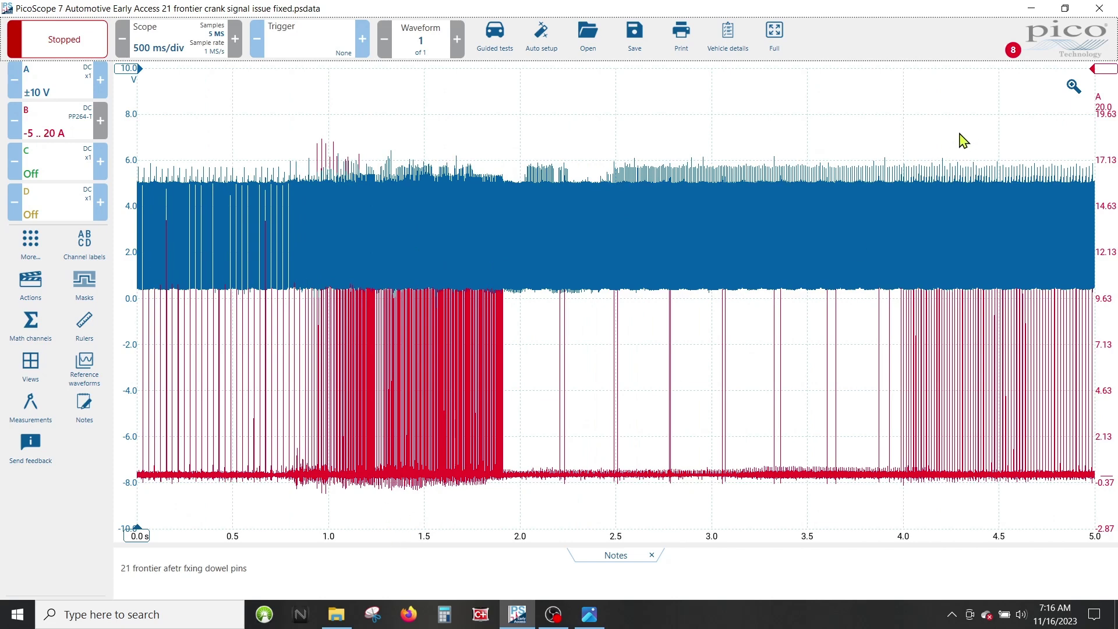
Open the Zoom overview, box-zoom into a narrow slice, and pan along it.
click(1071, 87)
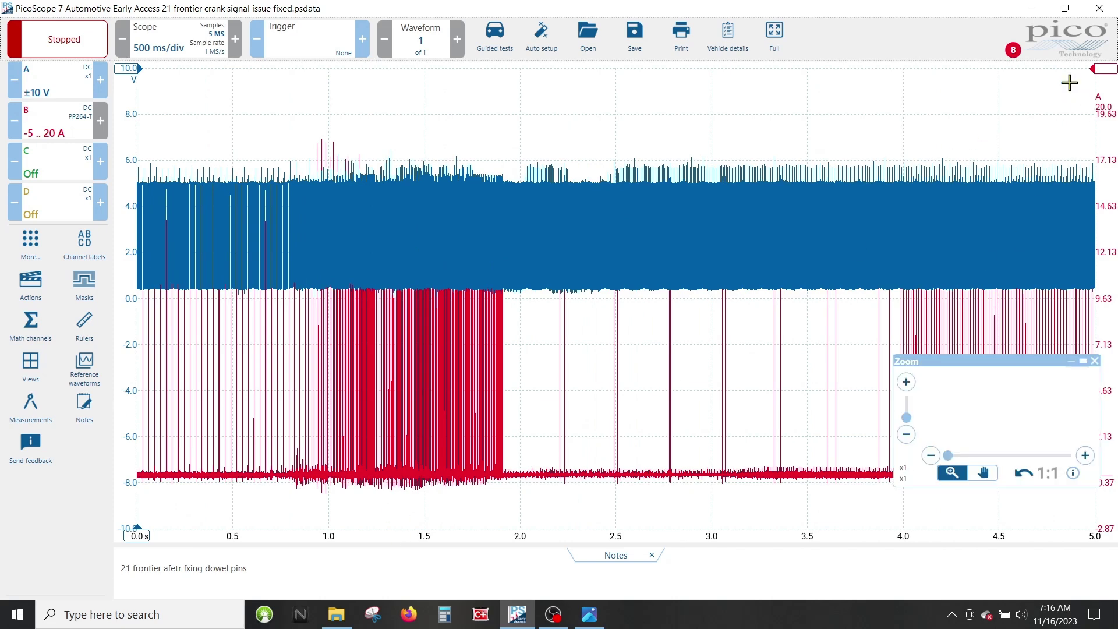
click(950, 475)
drag(356, 114, 412, 506)
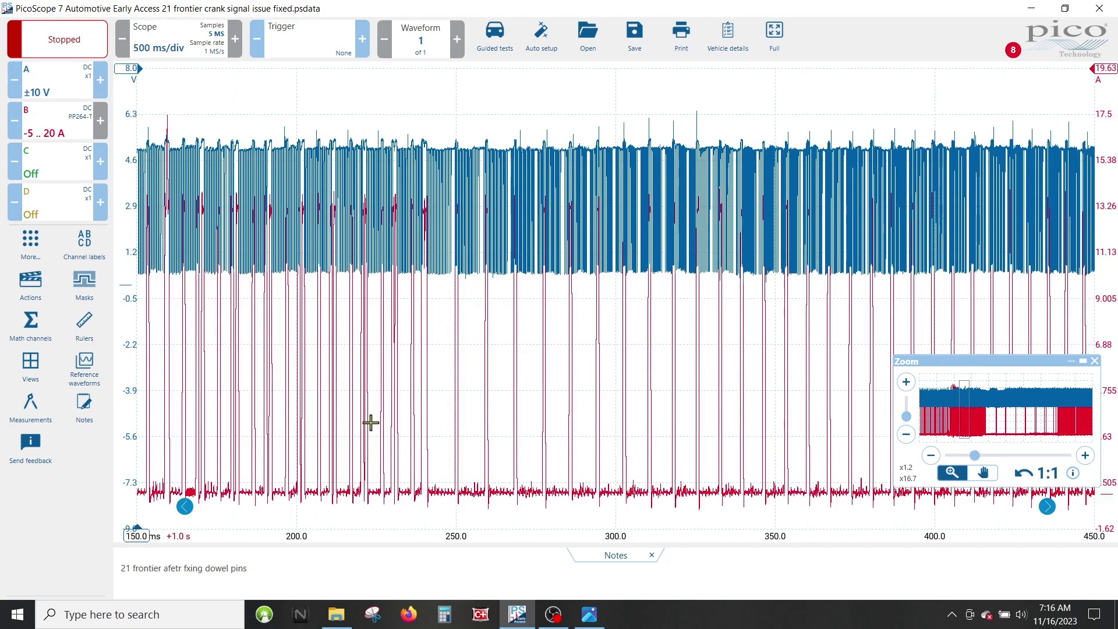
click(983, 473)
drag(347, 345, 411, 357)
Close the Zoom overview, then wheel-zoom and pan to about 1.07–1.36 s.
scroll(612, 352, up, 5)
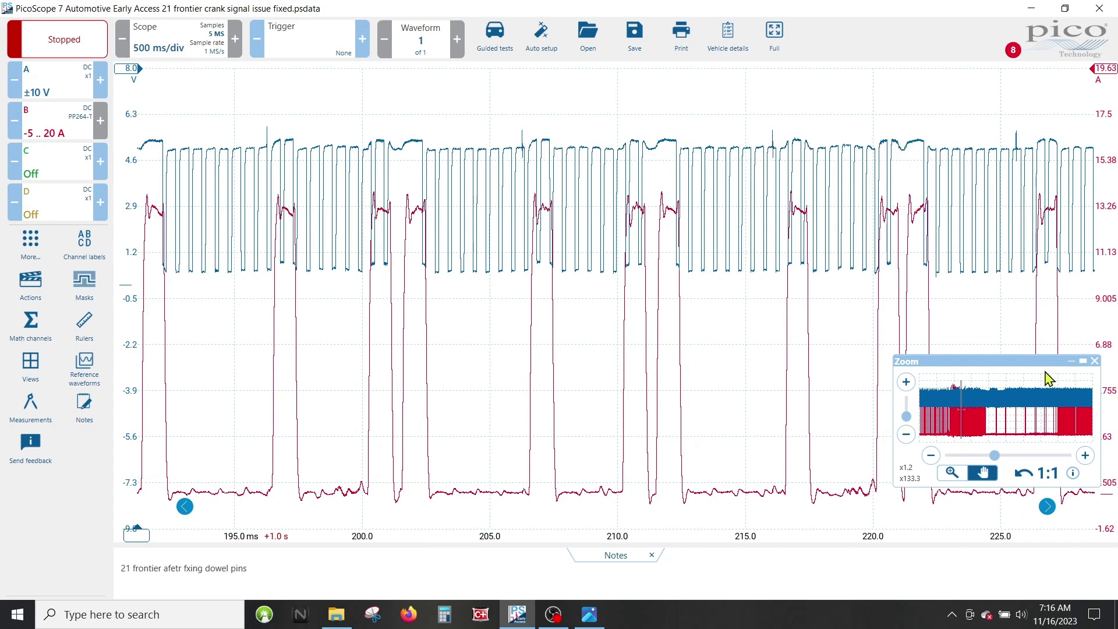
click(1095, 361)
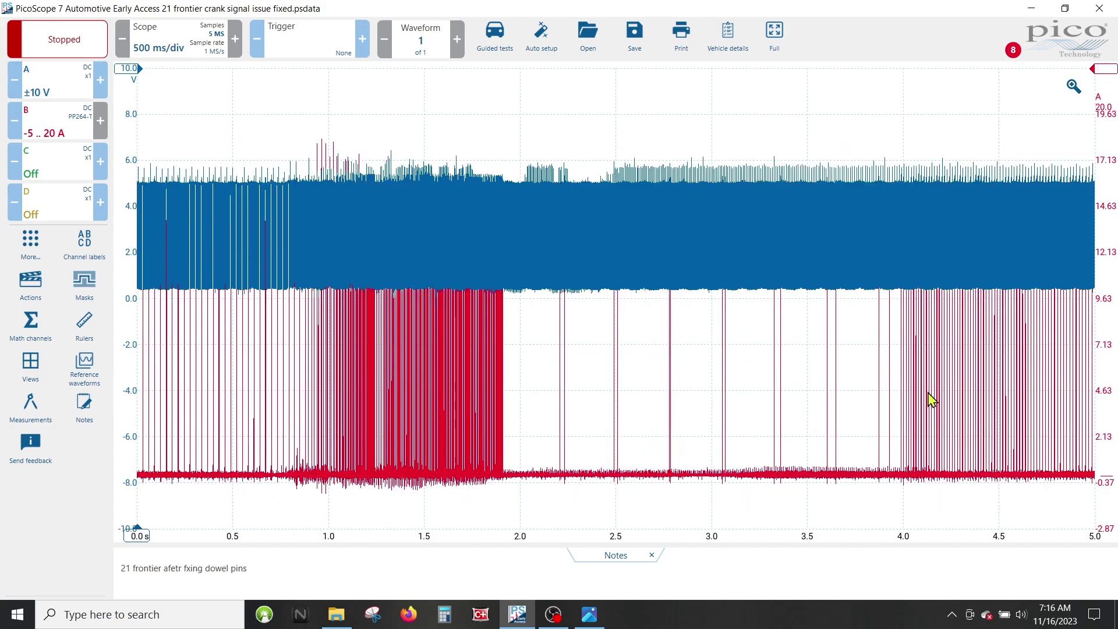
scroll(395, 485, up, 3)
scroll(394, 484, up, 2)
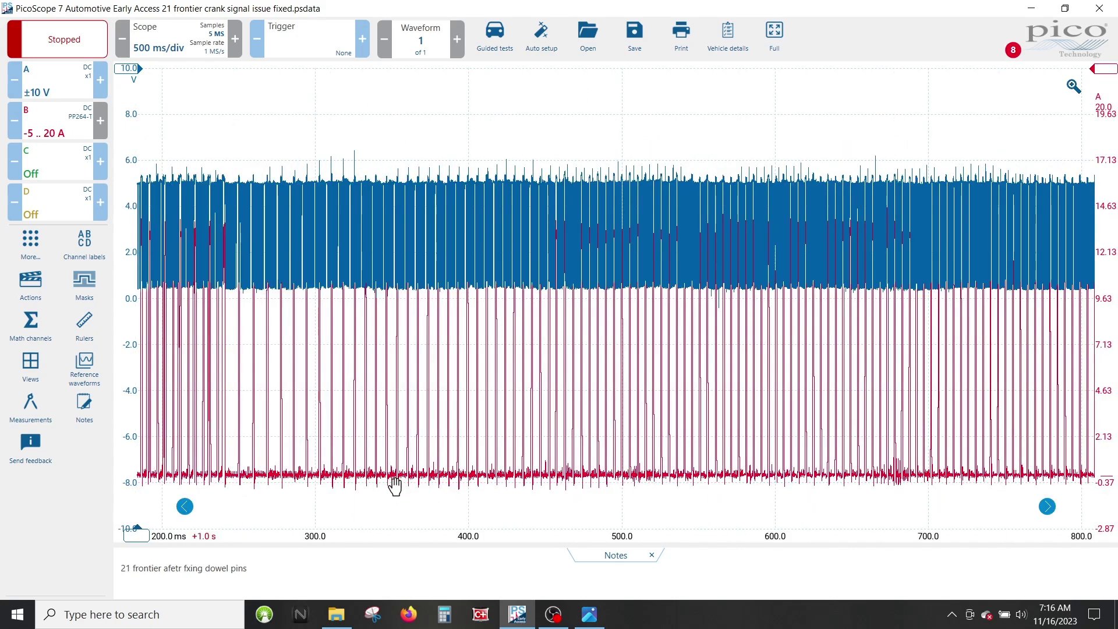
drag(287, 352, 764, 347)
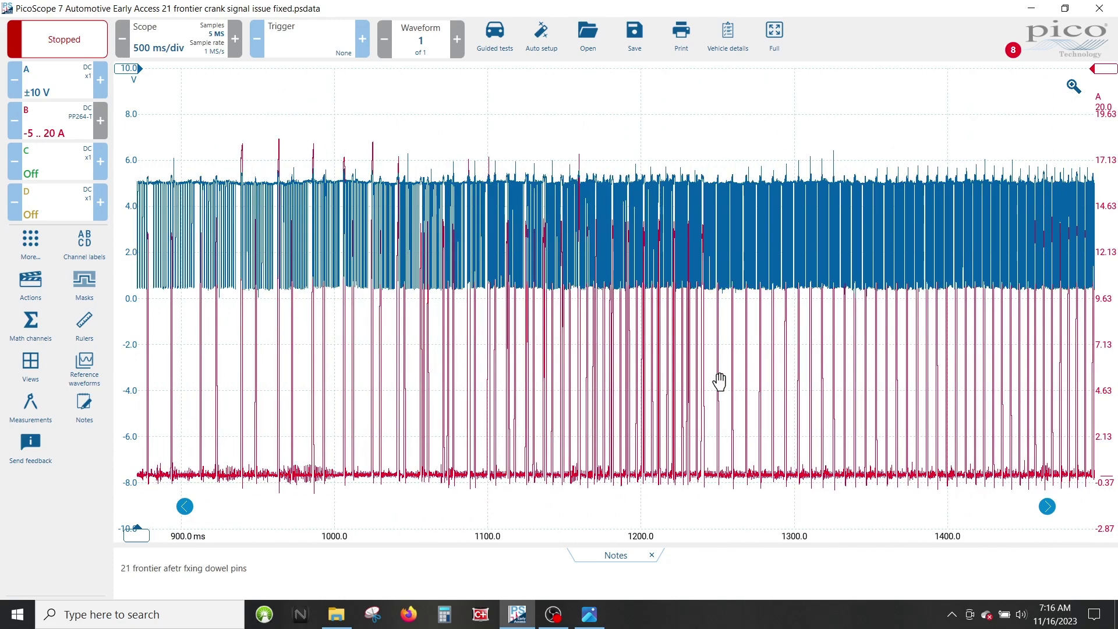
scroll(686, 399, up, 2)
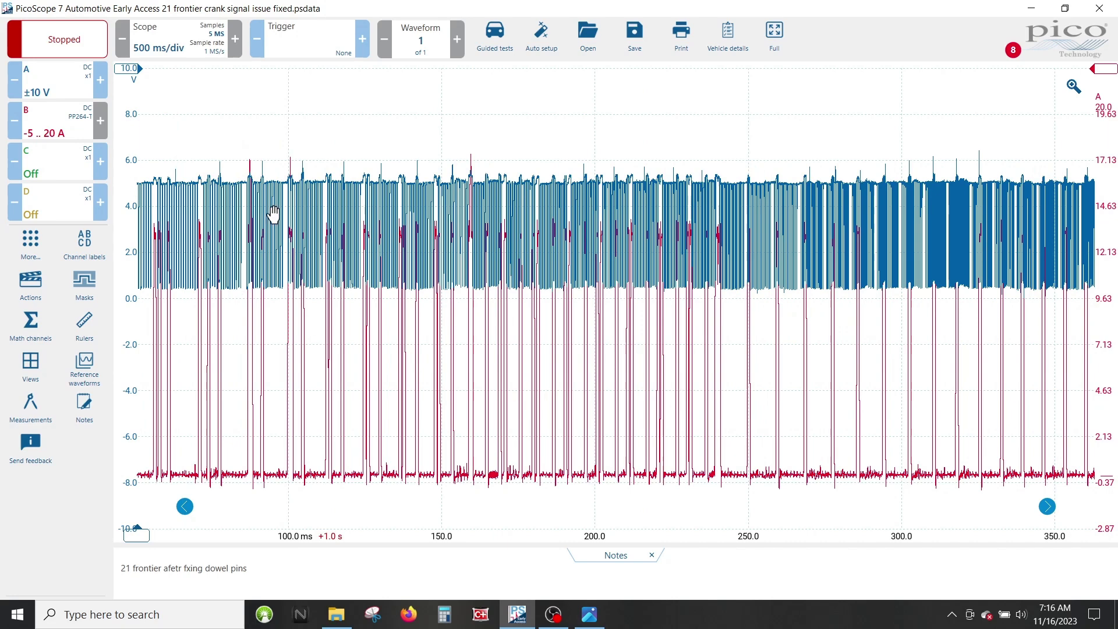
Place a 13.31 A horizontal ruler at the injector peaks, then drop channel A over channel B.
drag(132, 210, 132, 53)
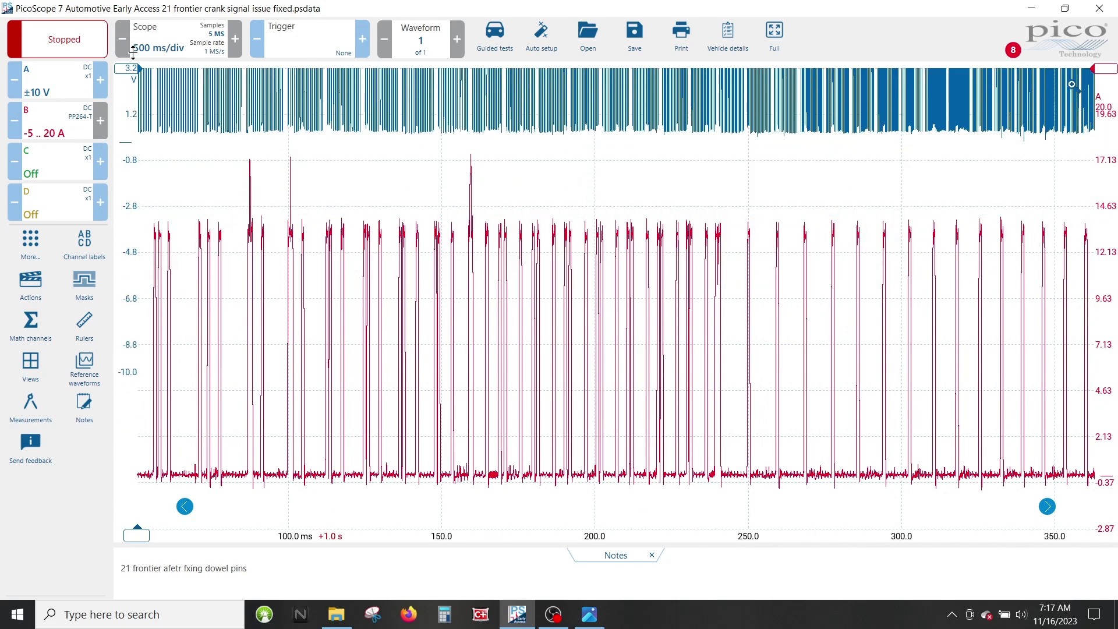
scroll(427, 347, up, 2)
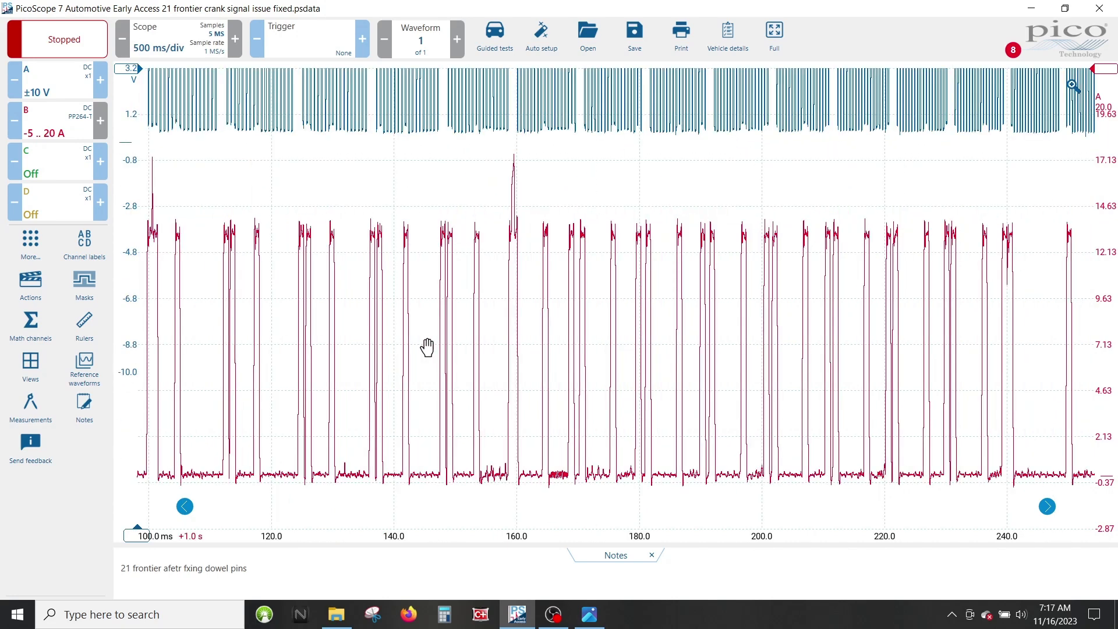
scroll(427, 347, up, 2)
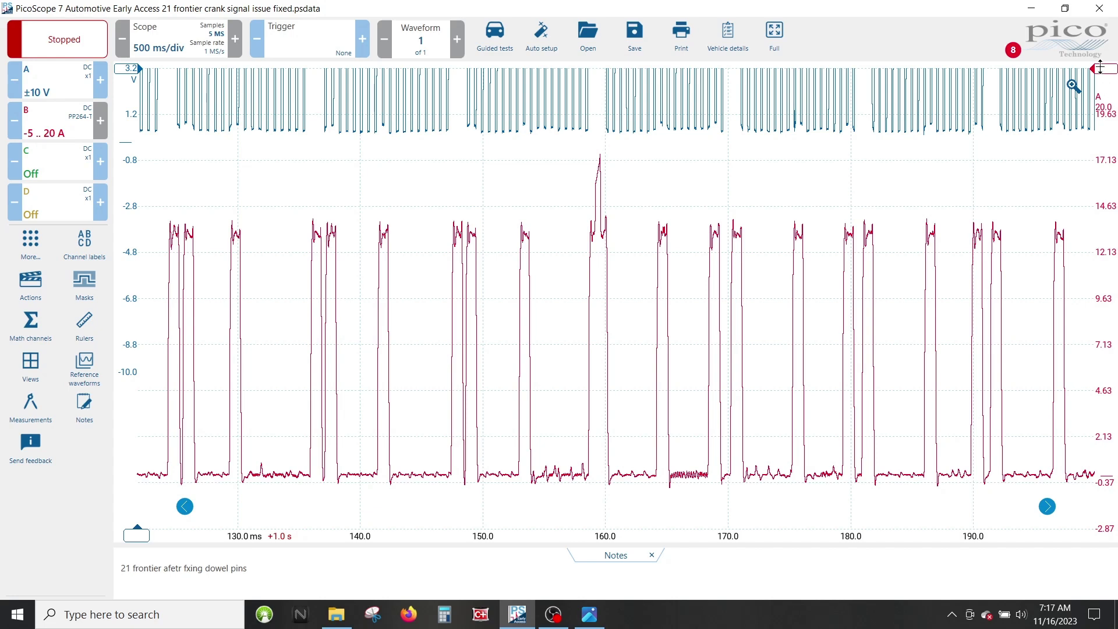
drag(1099, 67, 1095, 231)
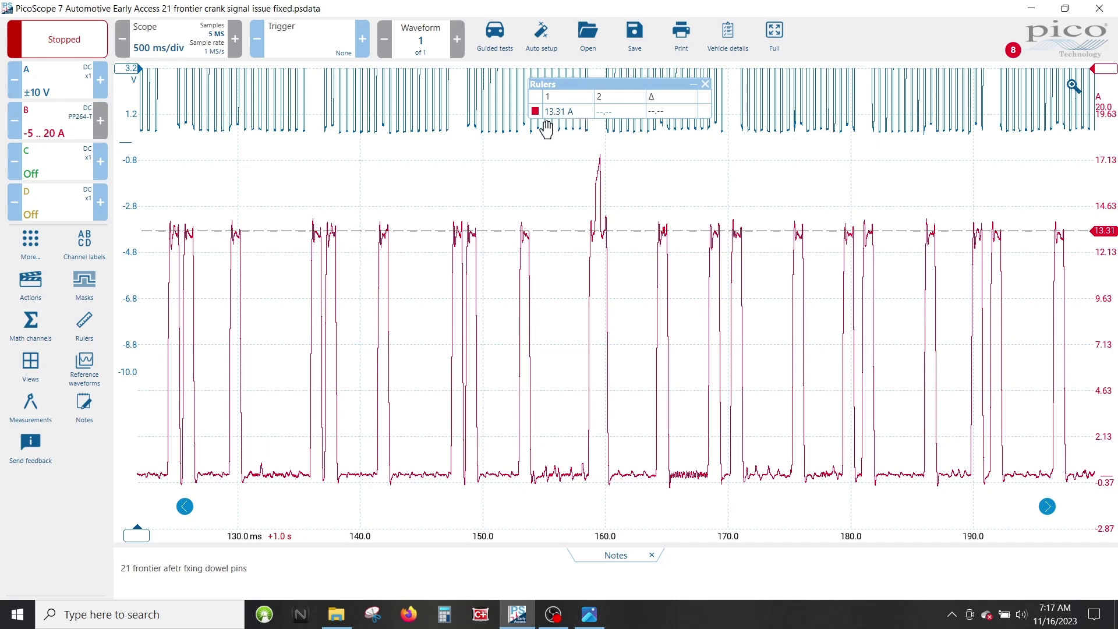
scroll(965, 236, down, 2)
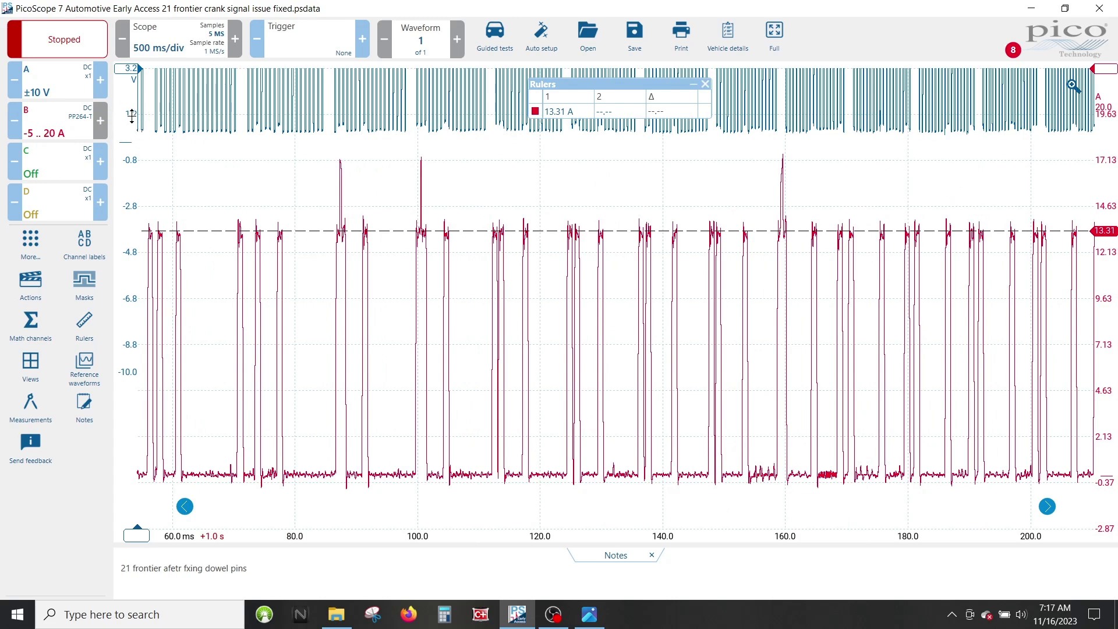
drag(131, 115, 122, 318)
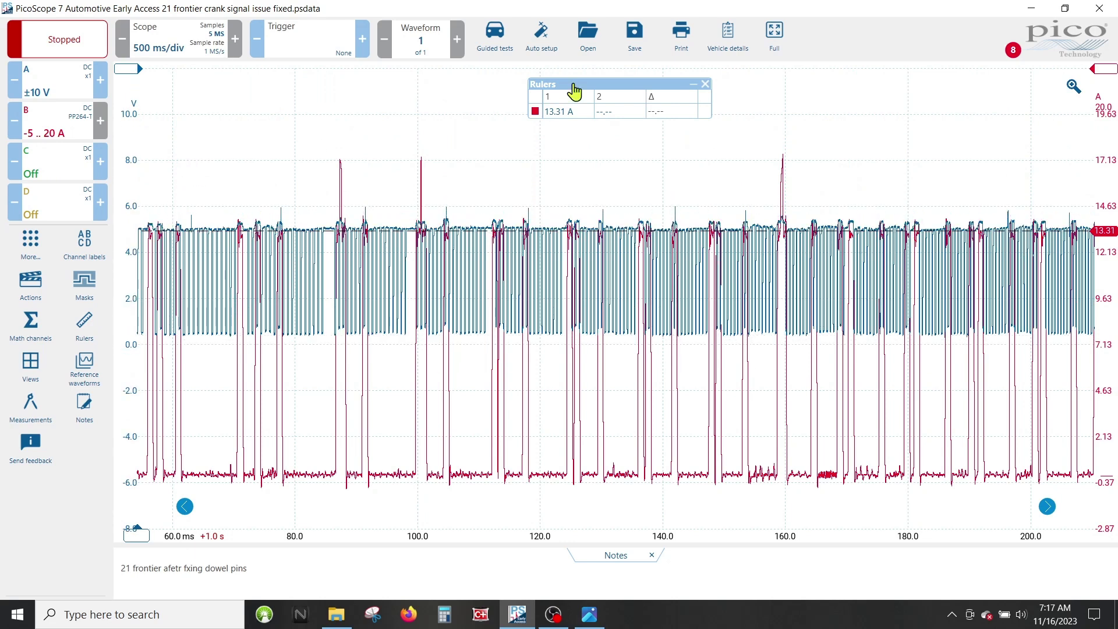
Zoom into dropouts near 75–110 ms, raise channel B to meet the crank tops, and reset to 0–5 s.
click(1071, 87)
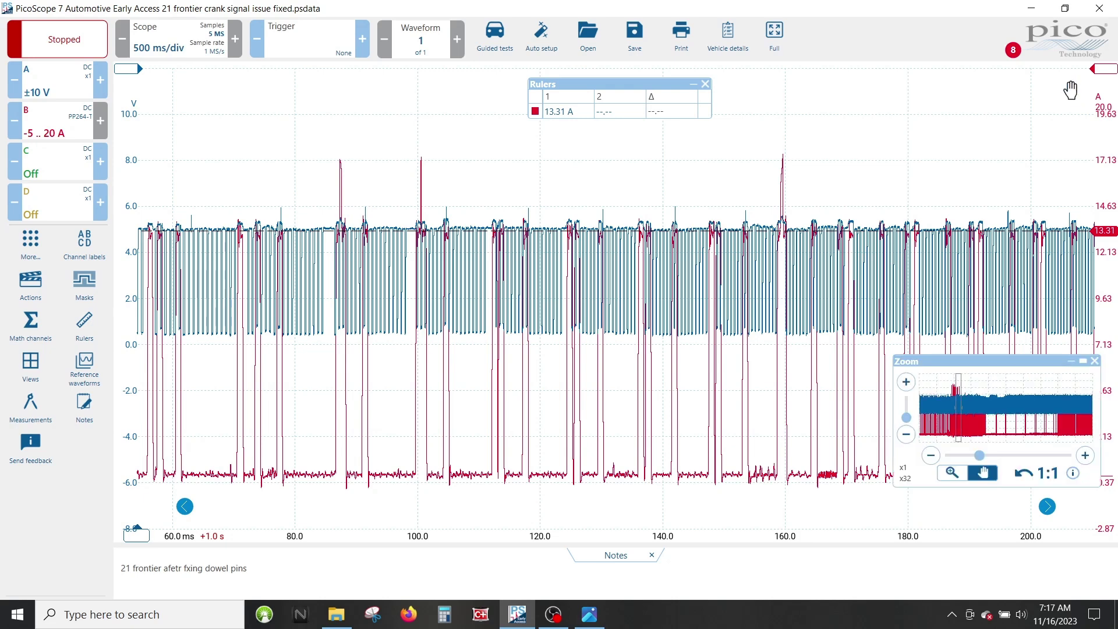
click(952, 473)
drag(257, 166, 476, 400)
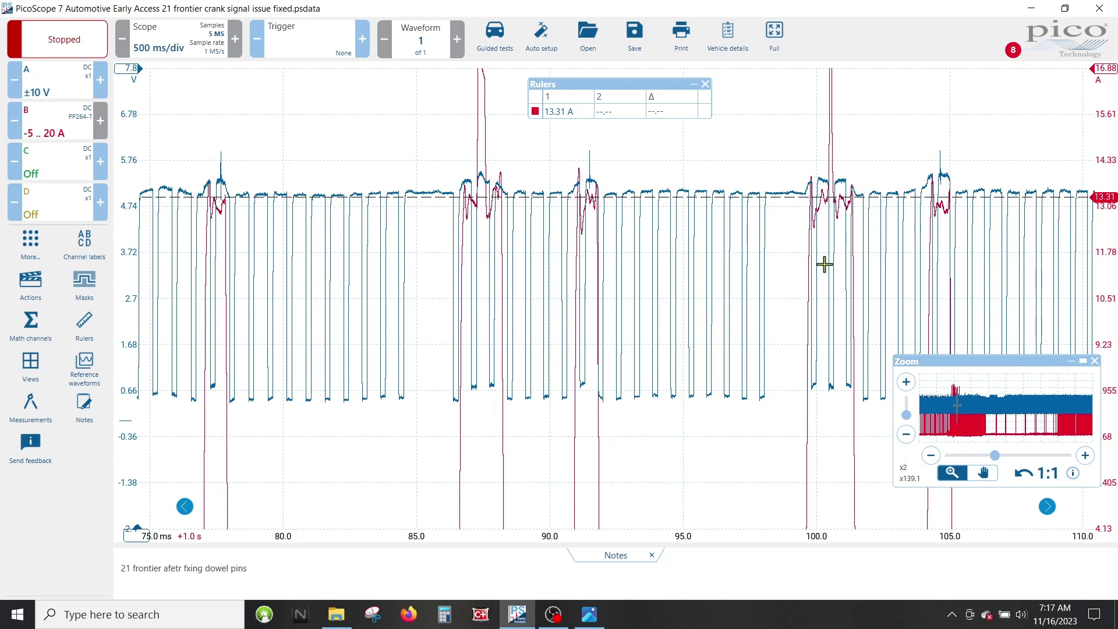
key(h)
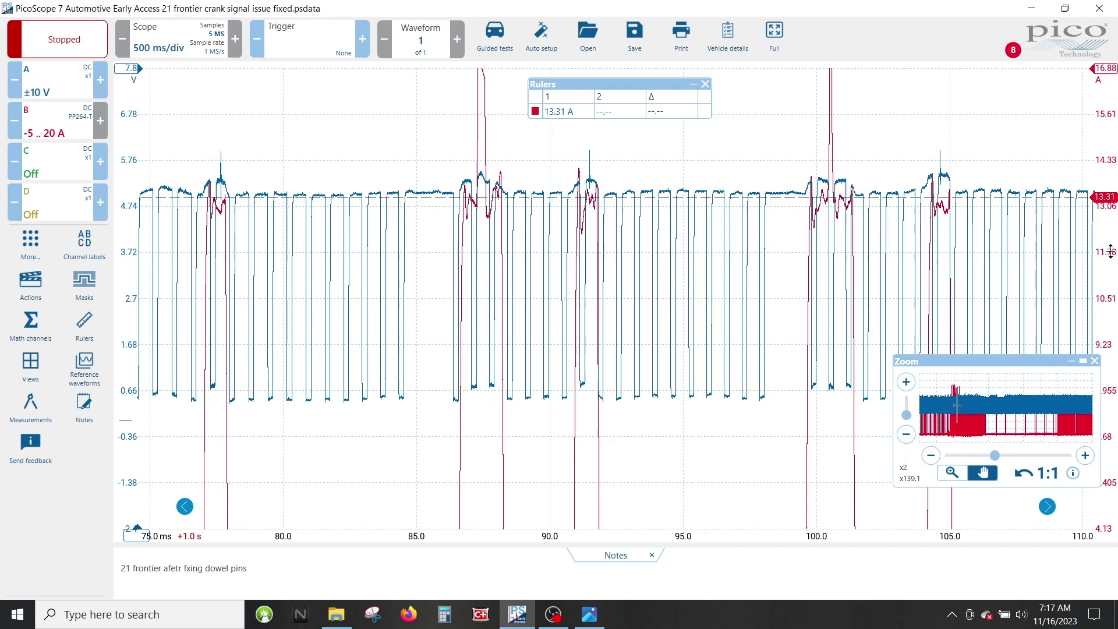
mouse_move(1110, 251)
mouse_down()
mouse_move(1113, 193)
mouse_move(1109, 221)
mouse_up()
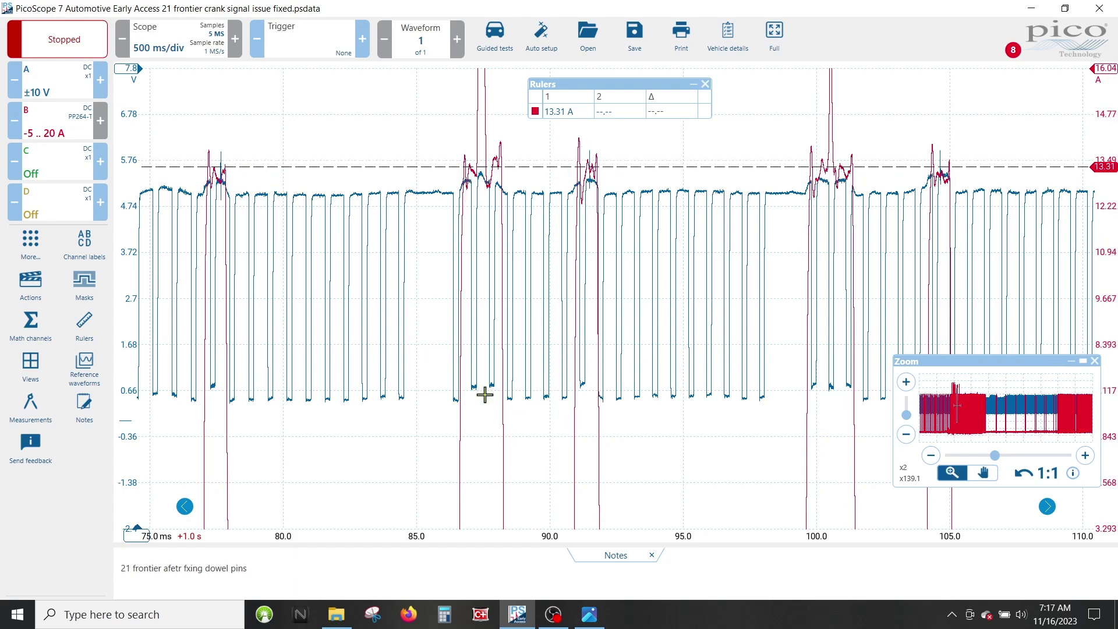
scroll(776, 140, down, 3)
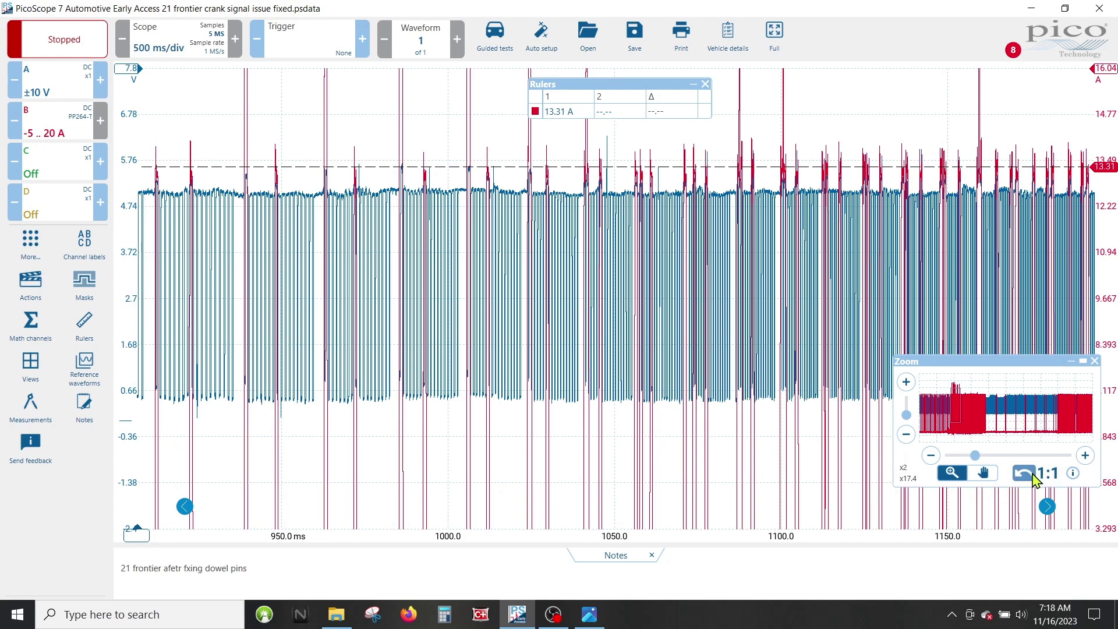
click(1051, 476)
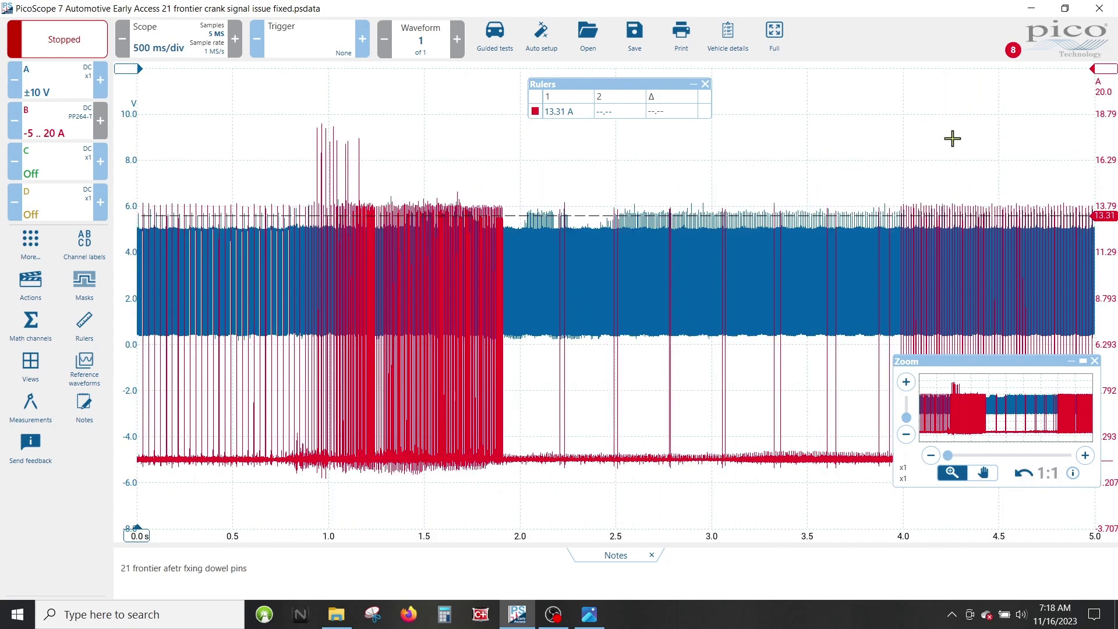
Collapse and re-expand the Zoom panel, choose the hand tool, and wheel-zoom into the traces.
click(1071, 361)
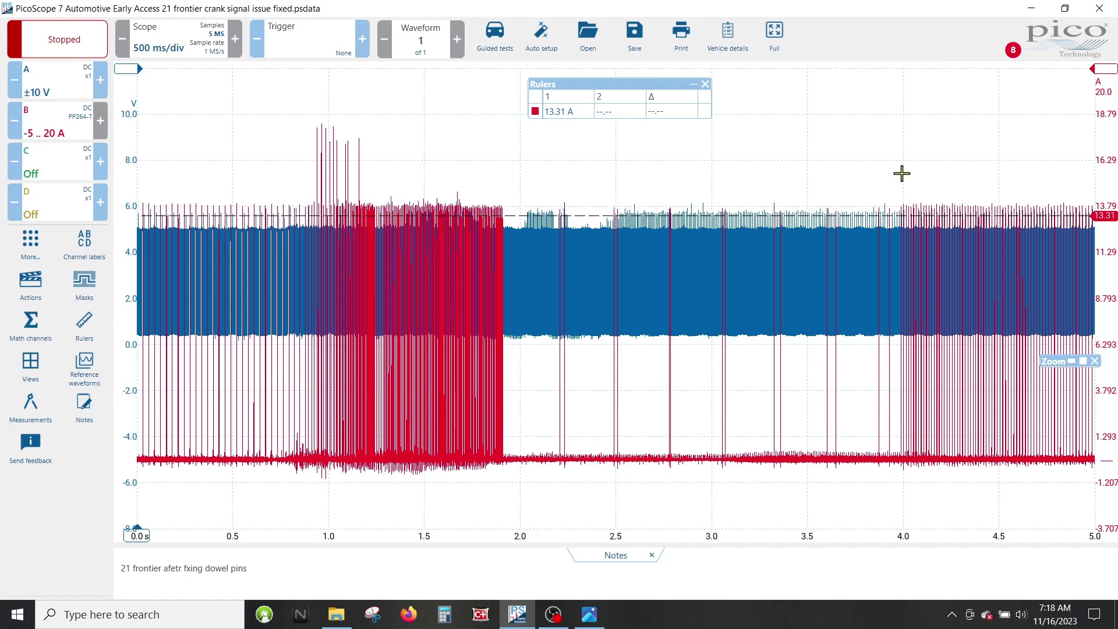
click(1072, 362)
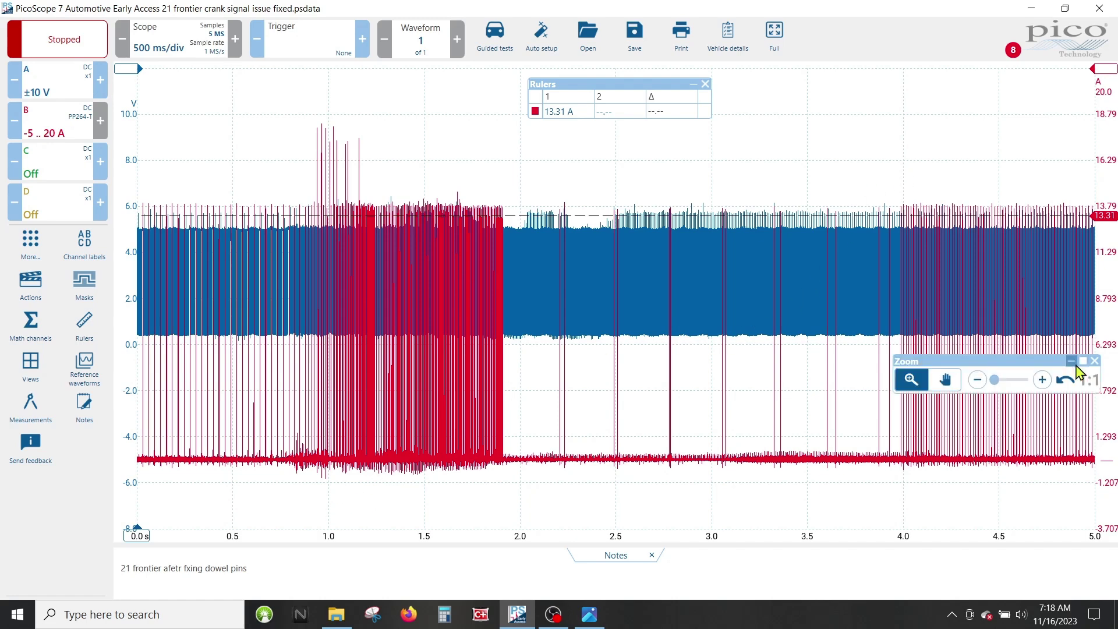
click(945, 381)
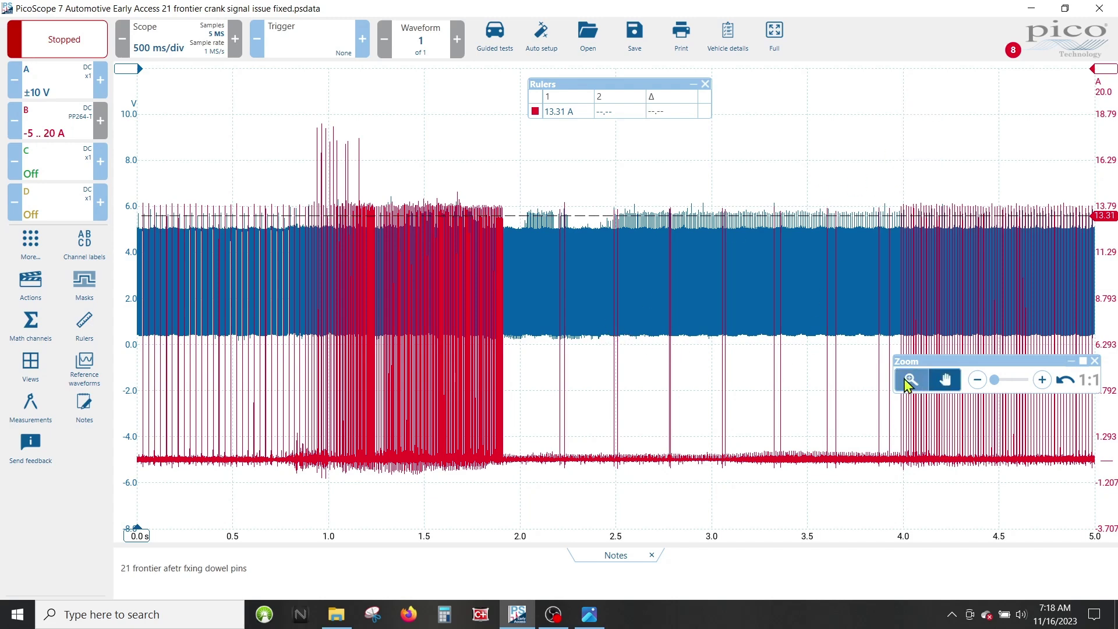
scroll(696, 321, up, 3)
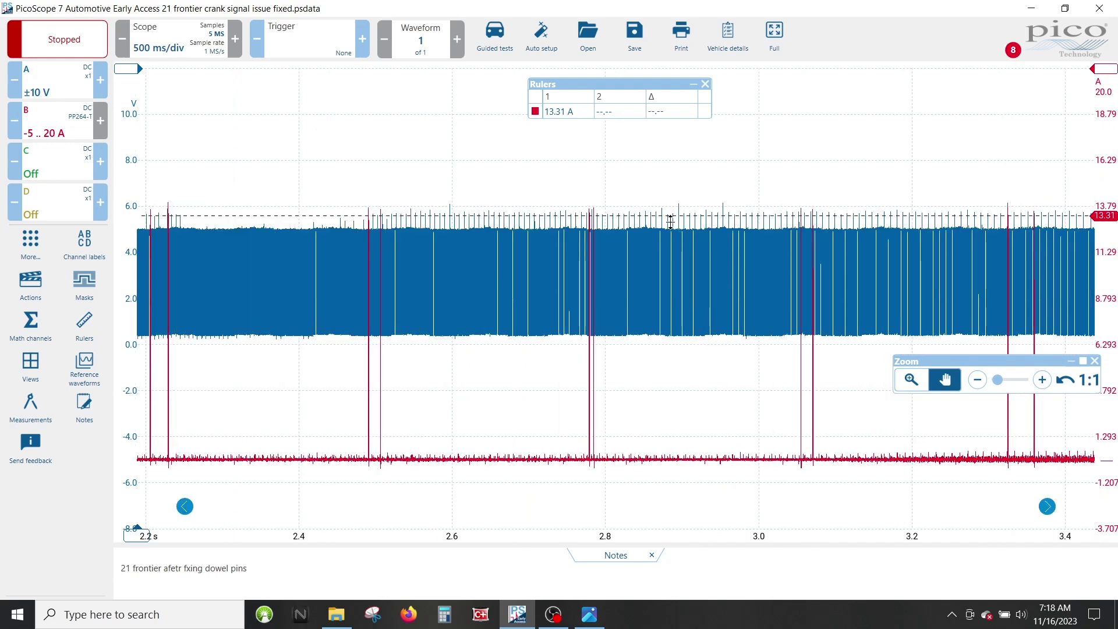
scroll(669, 225, down, 3)
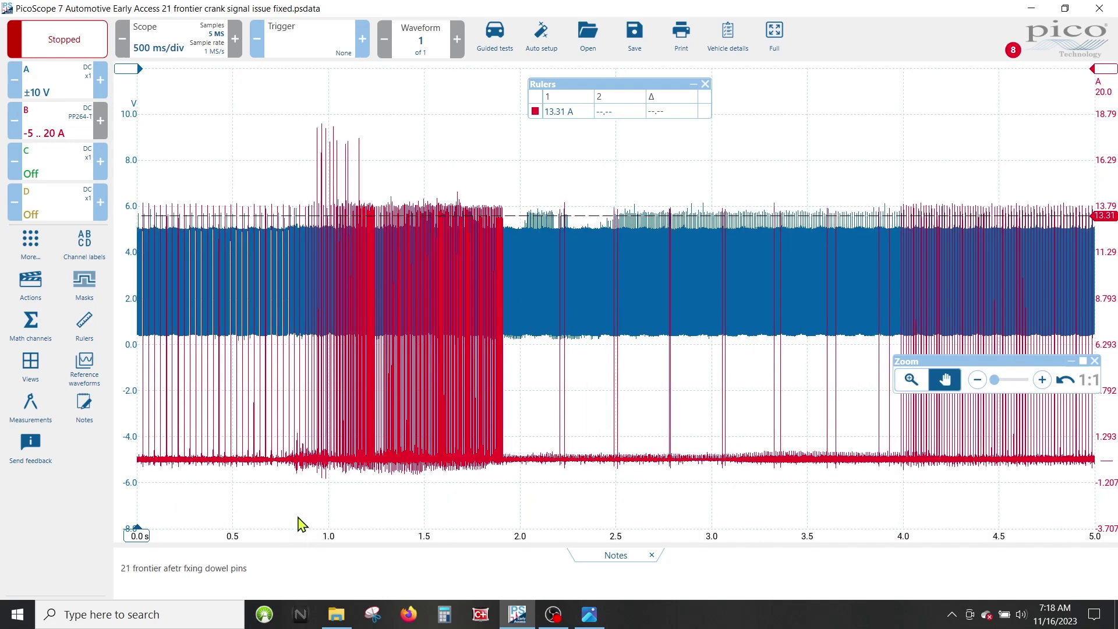
scroll(298, 511, up, 4)
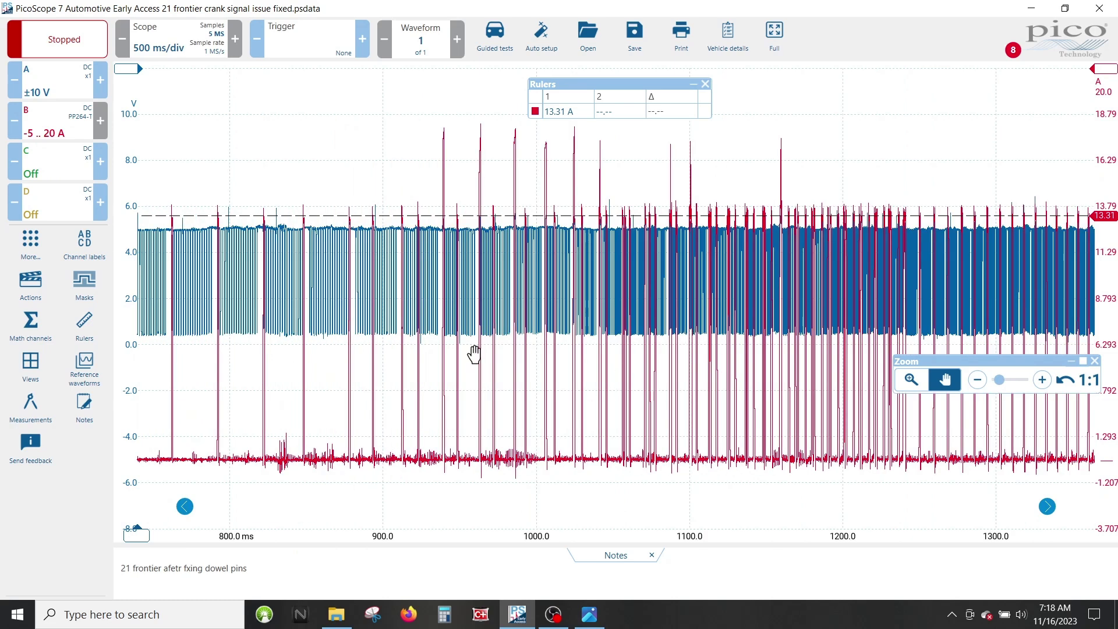
scroll(490, 496, up, 2)
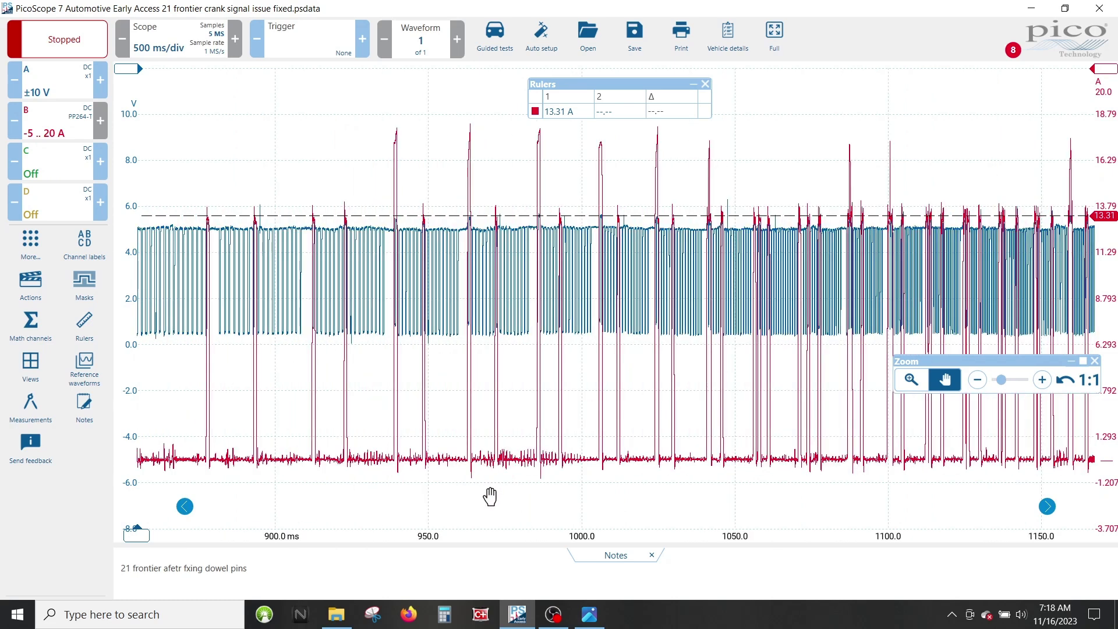
scroll(490, 496, up, 2)
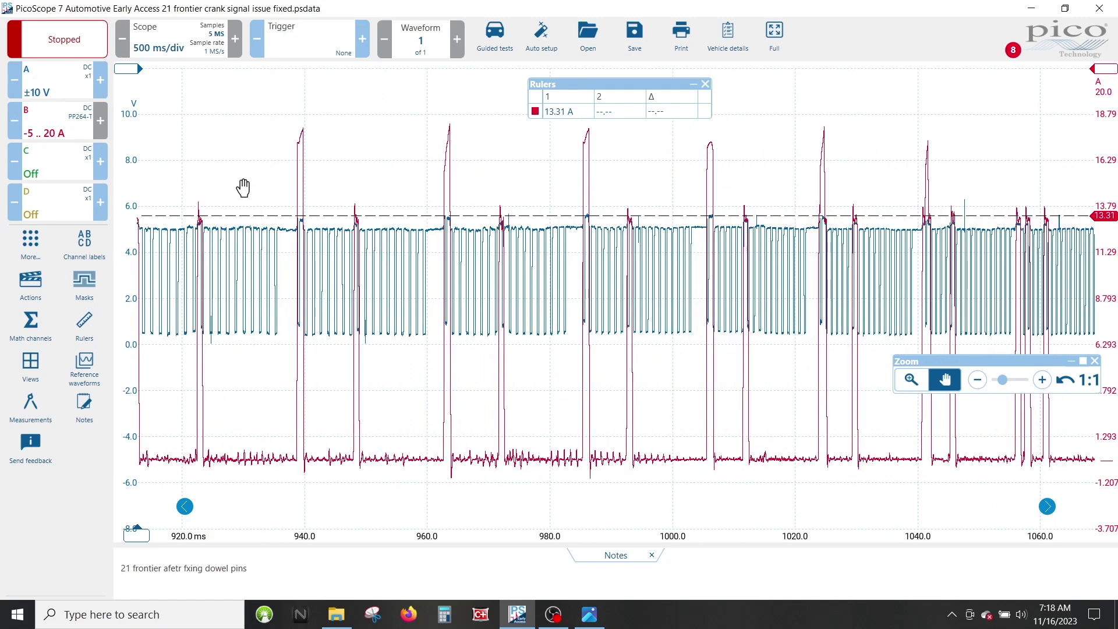
Raise channel A's crank trace, then zoom back out to about 0.4–2.9 s.
drag(132, 208, 116, 146)
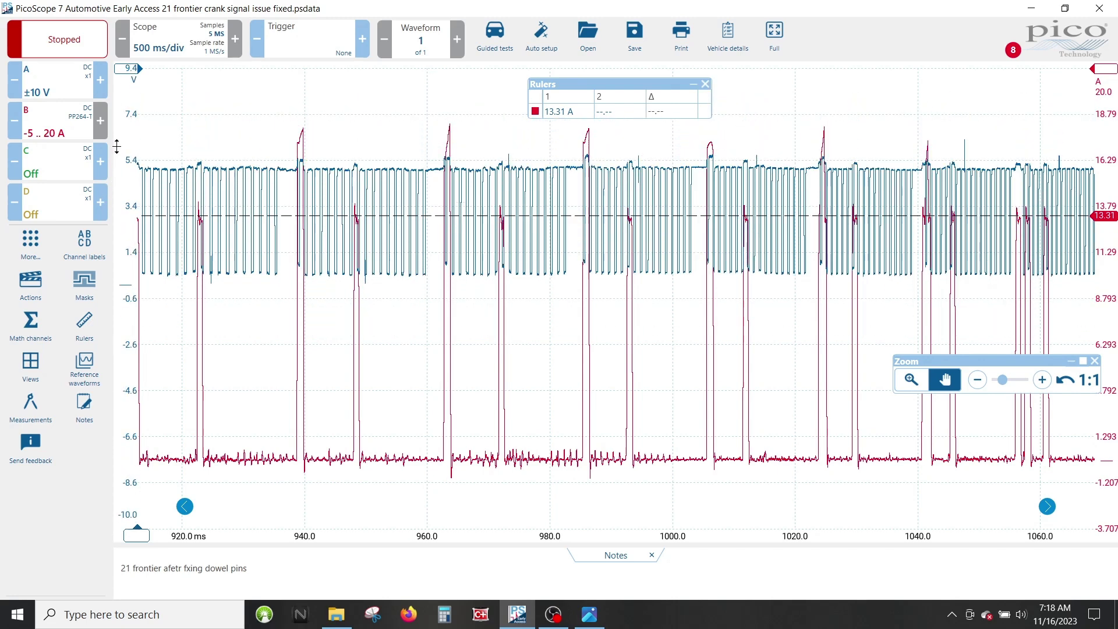
scroll(335, 185, down, 3)
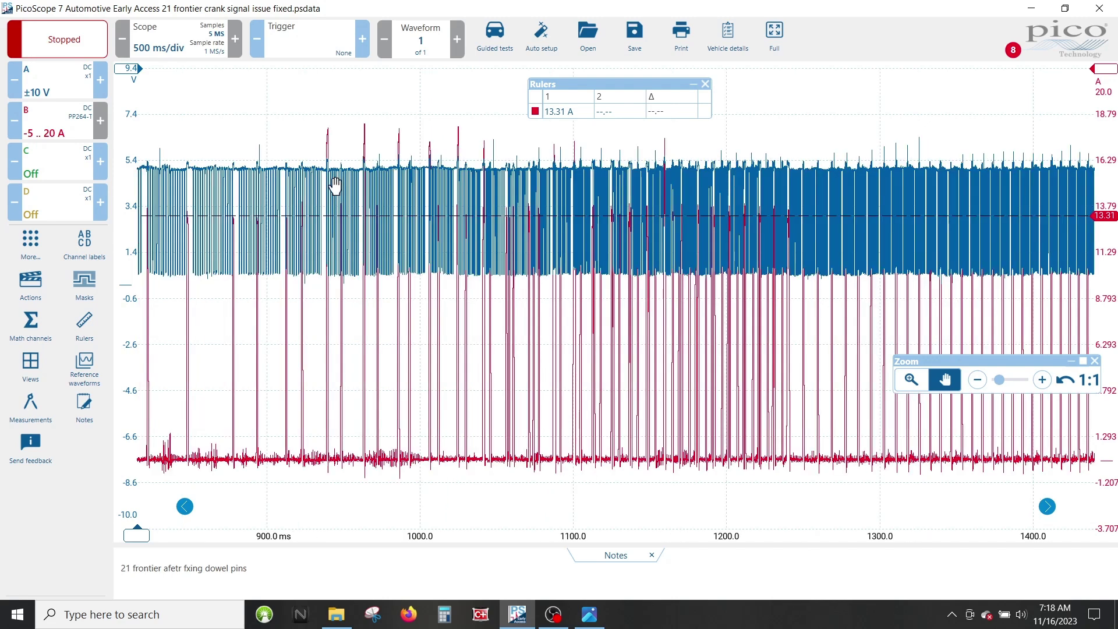
scroll(334, 185, down, 3)
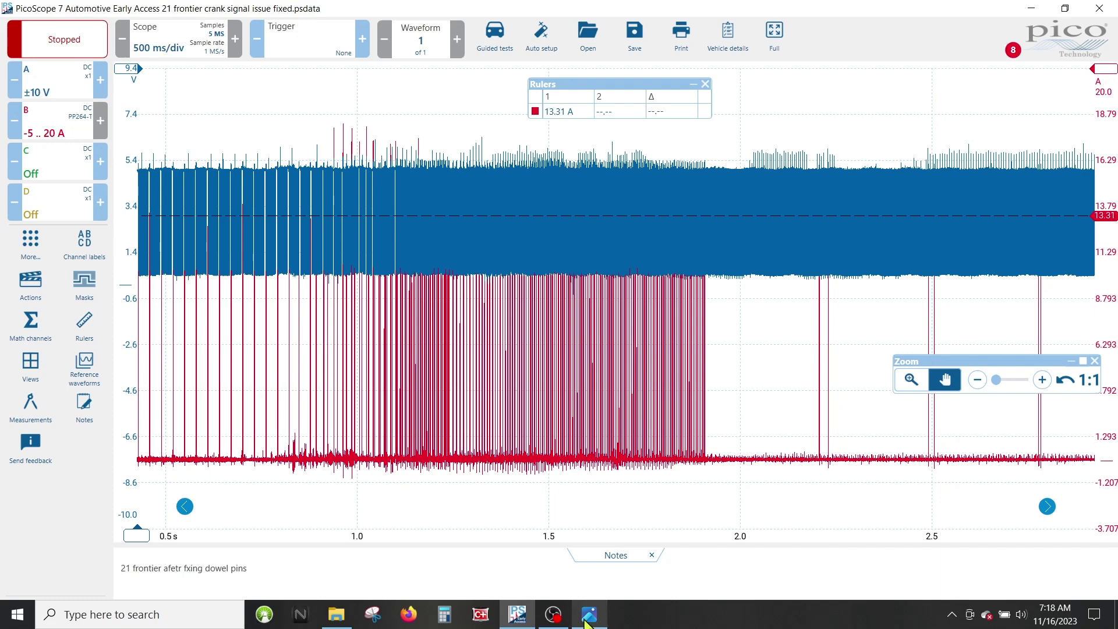
Bring up Screenshot (113).png of the black Autonerdz hoodie from the taskbar Photos icon.
mouse_move(587, 621)
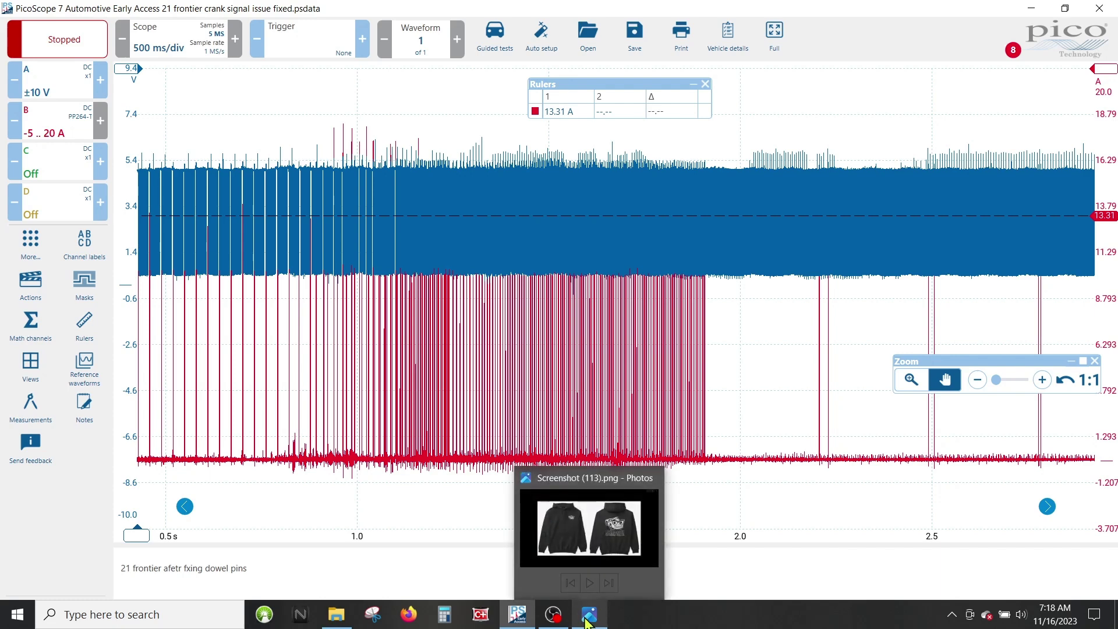